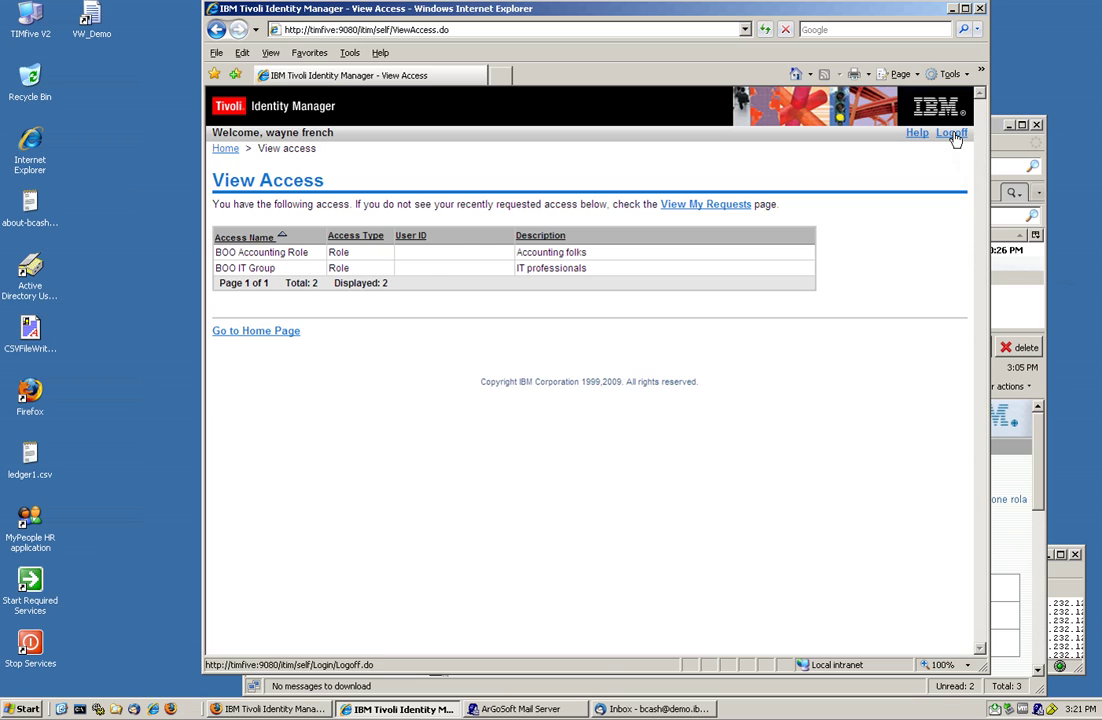
- Log off the Identity Manager self-service session from the View Access page
click(953, 135)
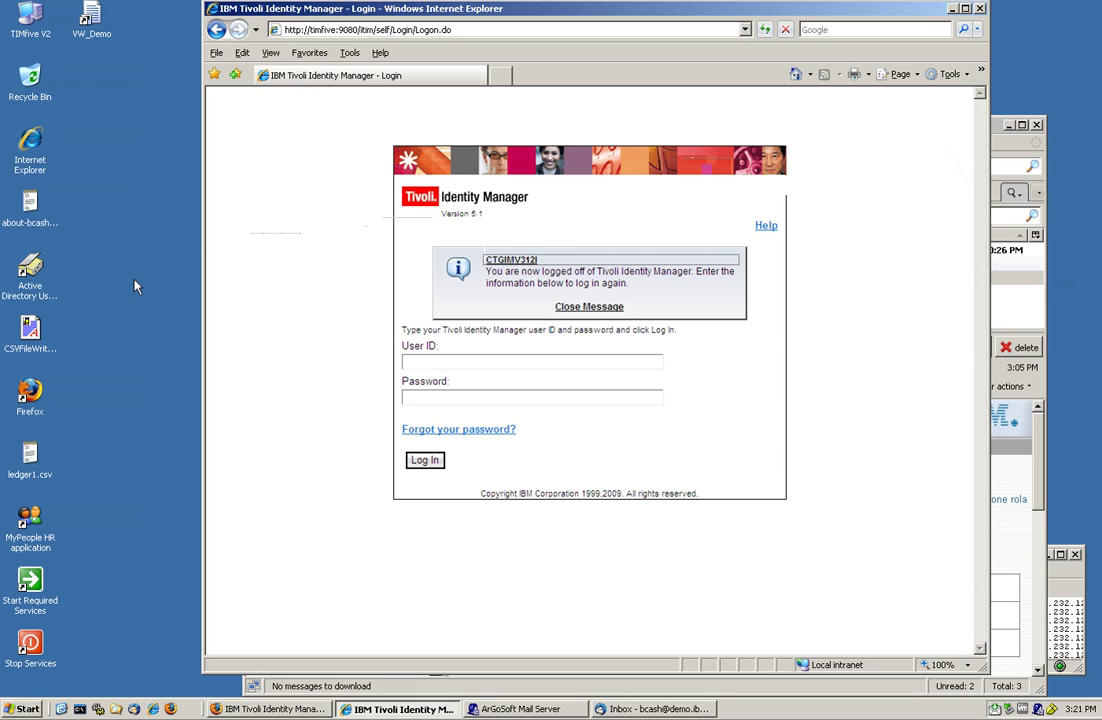
click(32, 268)
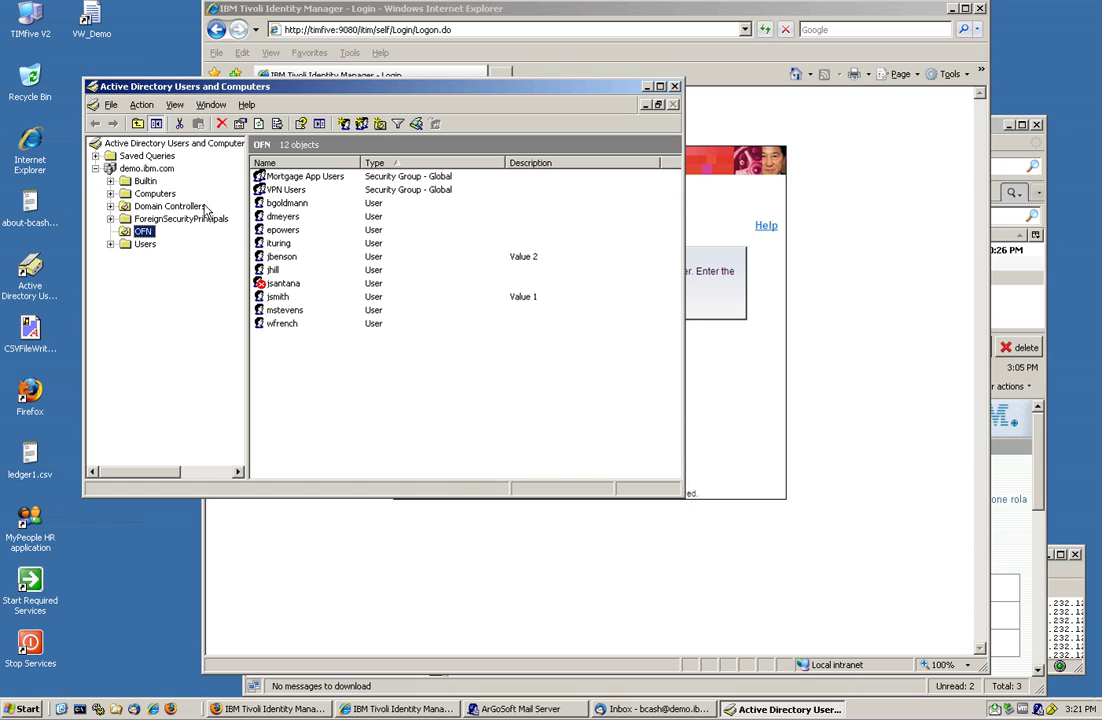
click(143, 247)
double_click(283, 177)
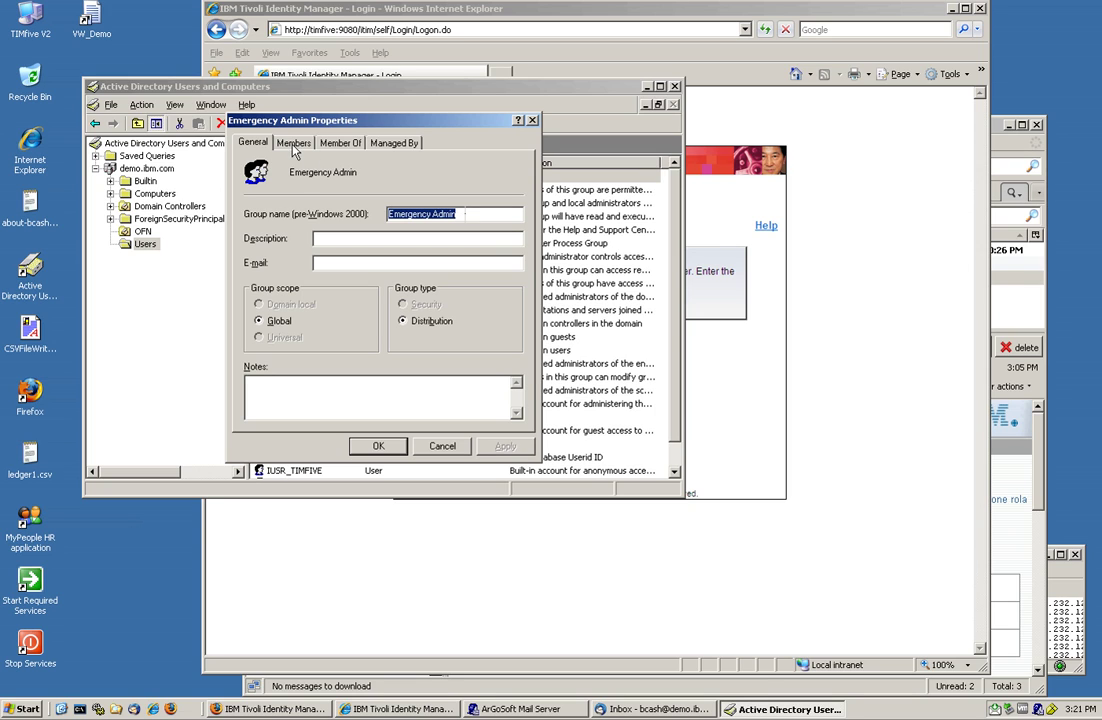
click(291, 143)
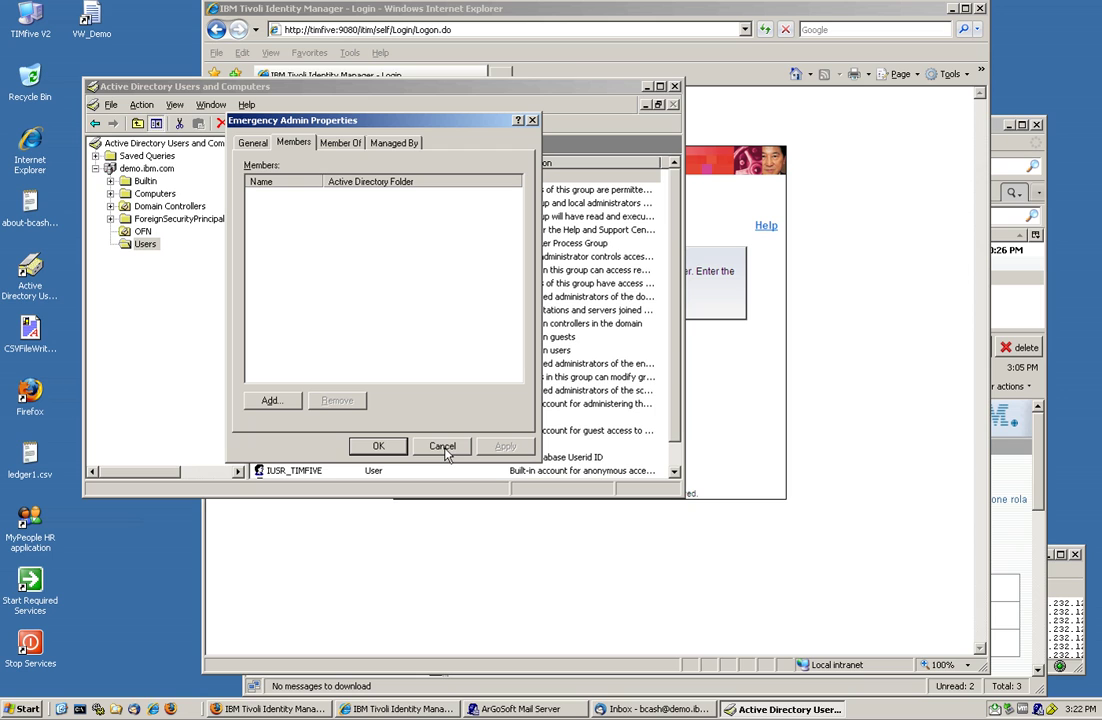
click(444, 449)
- Close Active Directory Users and Computers and the Thunderbird inbox, and bring the Tivoli console forward
click(675, 87)
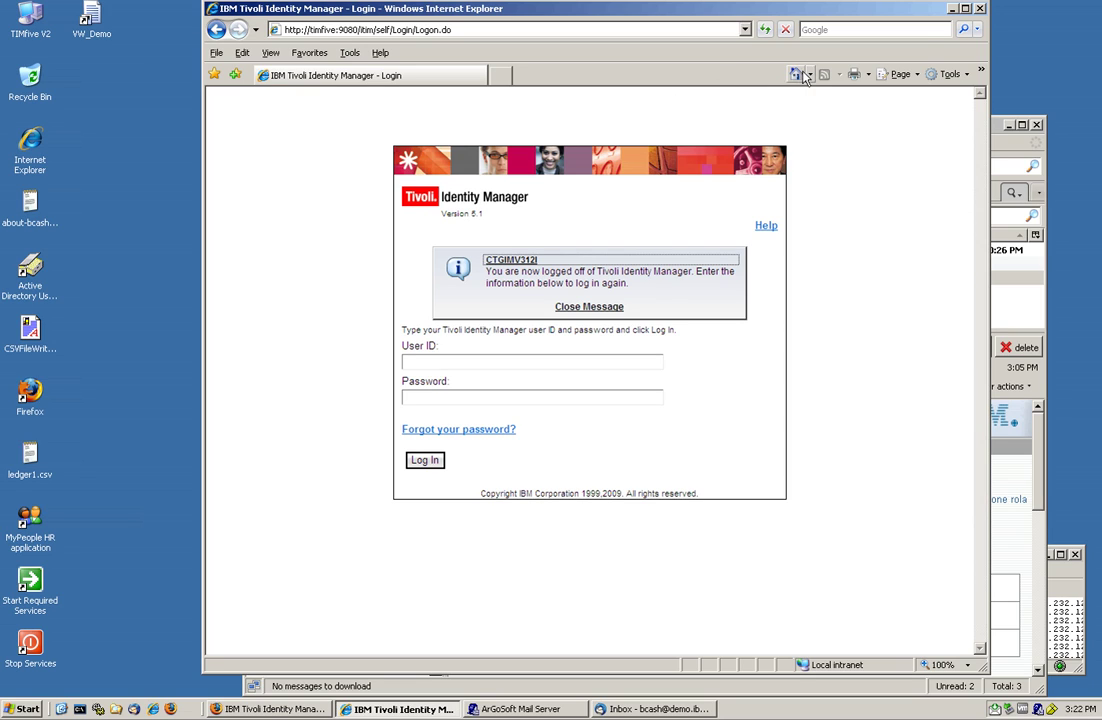
click(952, 9)
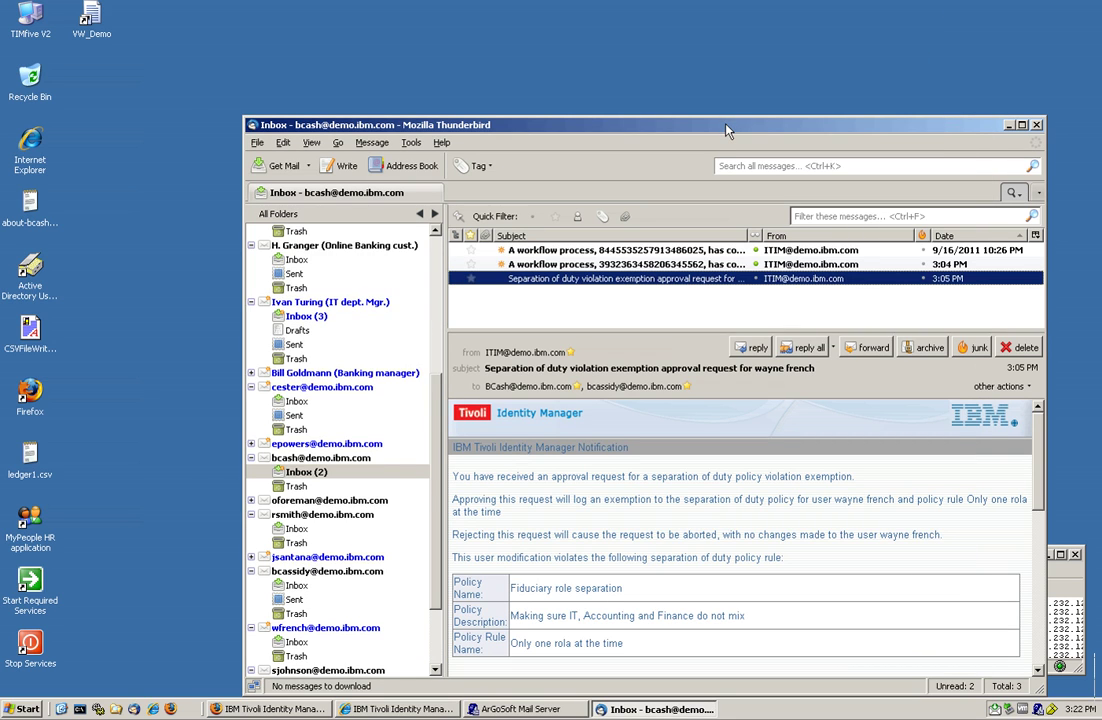
drag(728, 125, 654, 85)
click(963, 84)
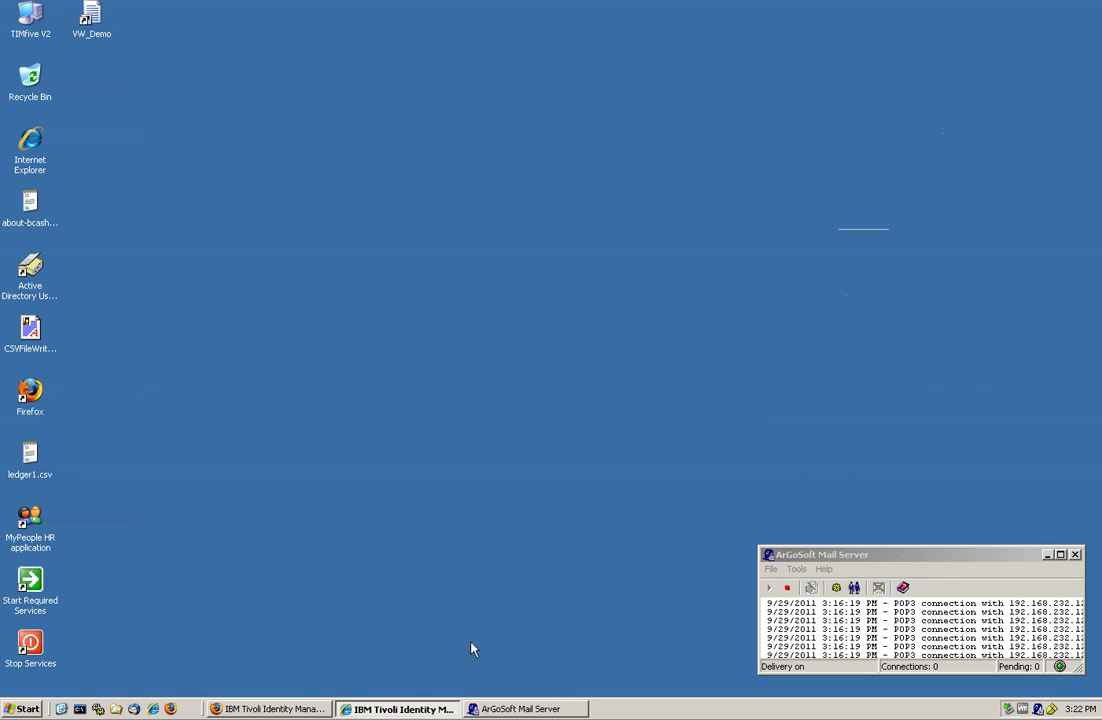
click(268, 709)
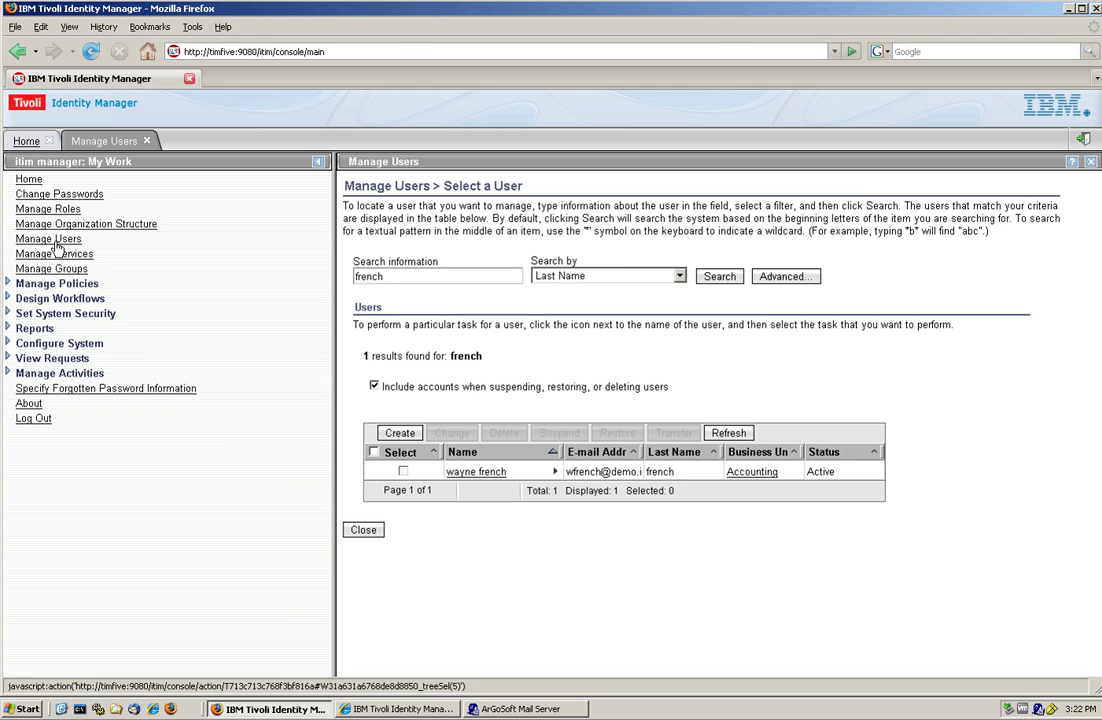
- Search Manage Services for all services and open the OFN Active Directory task options
click(58, 253)
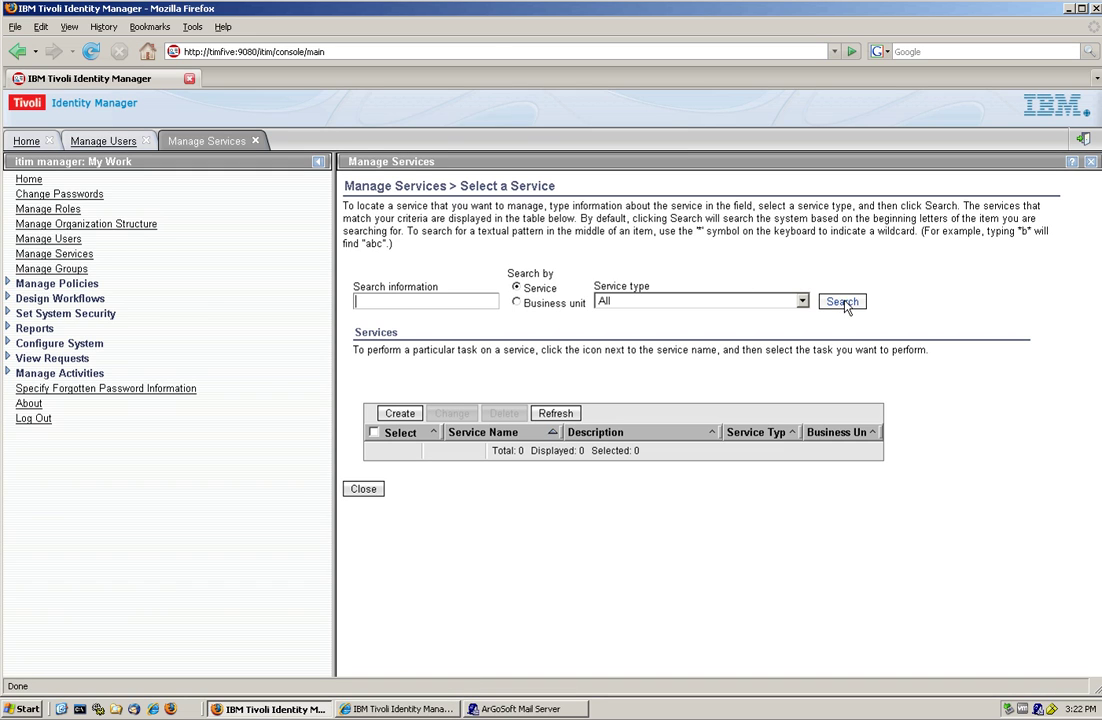
click(843, 302)
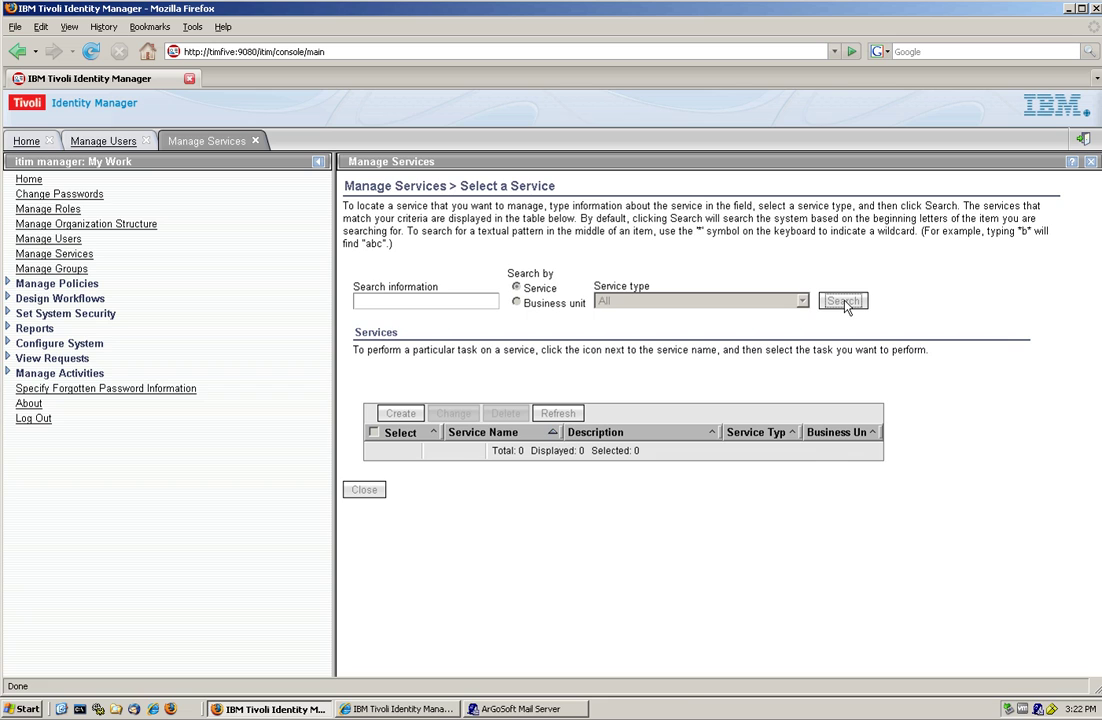
scroll(845, 306, down, 4)
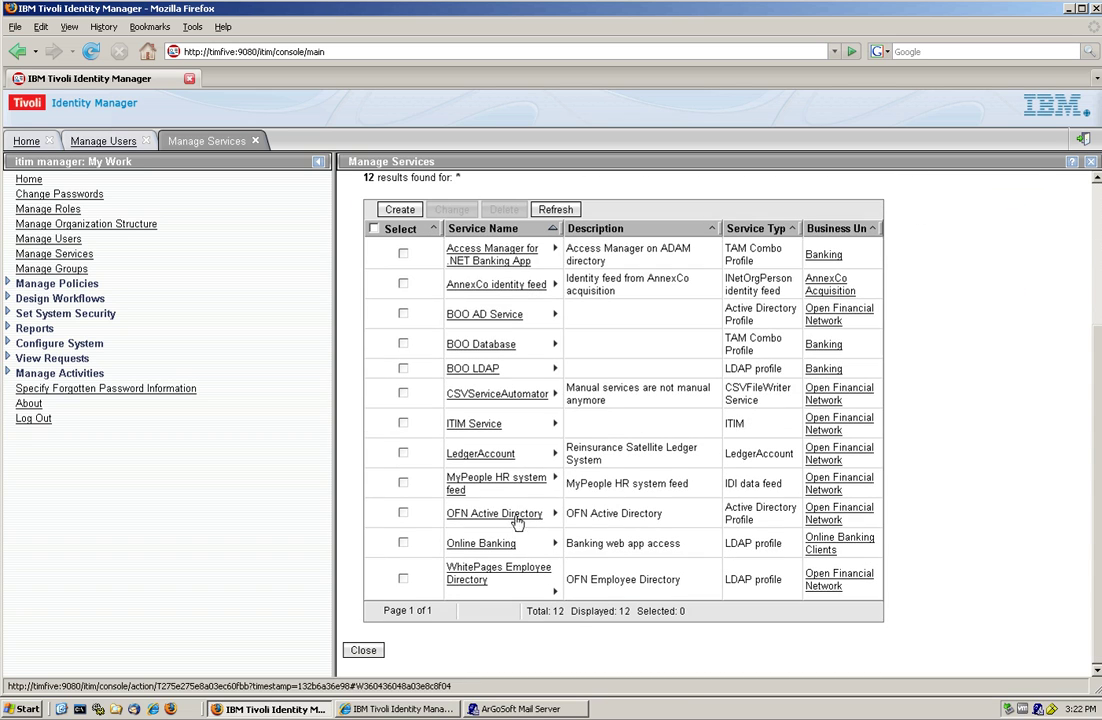
click(556, 513)
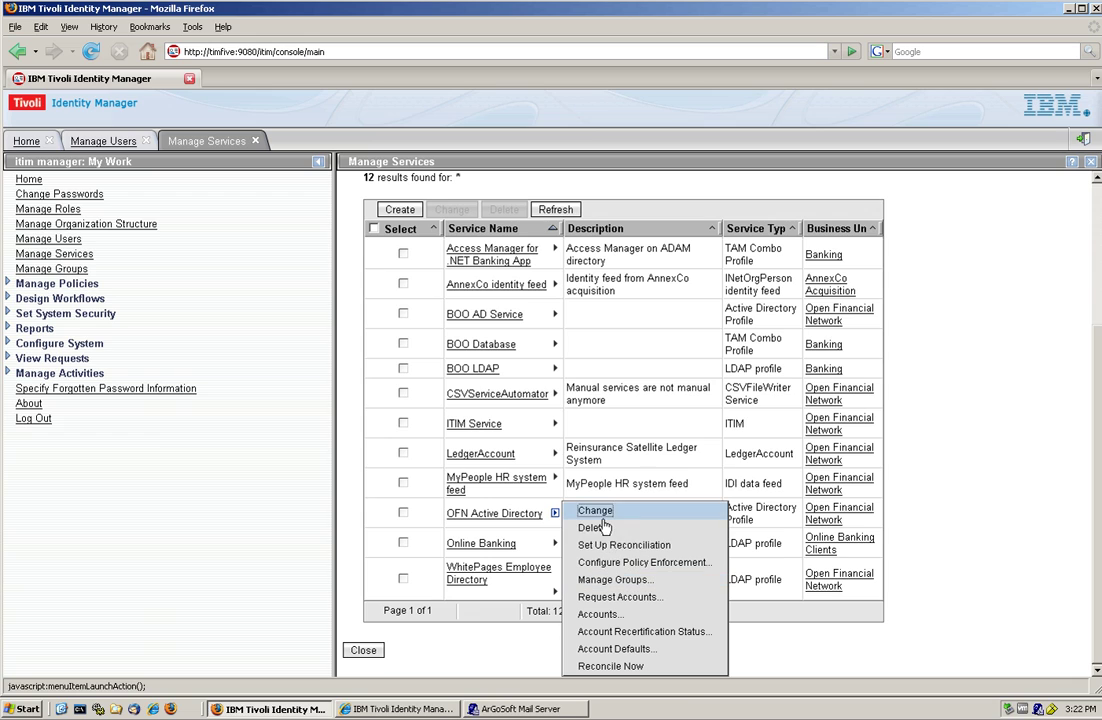
- Review OFN Active Directory's policy enforcement action (Alert) and cancel without changes
click(572, 563)
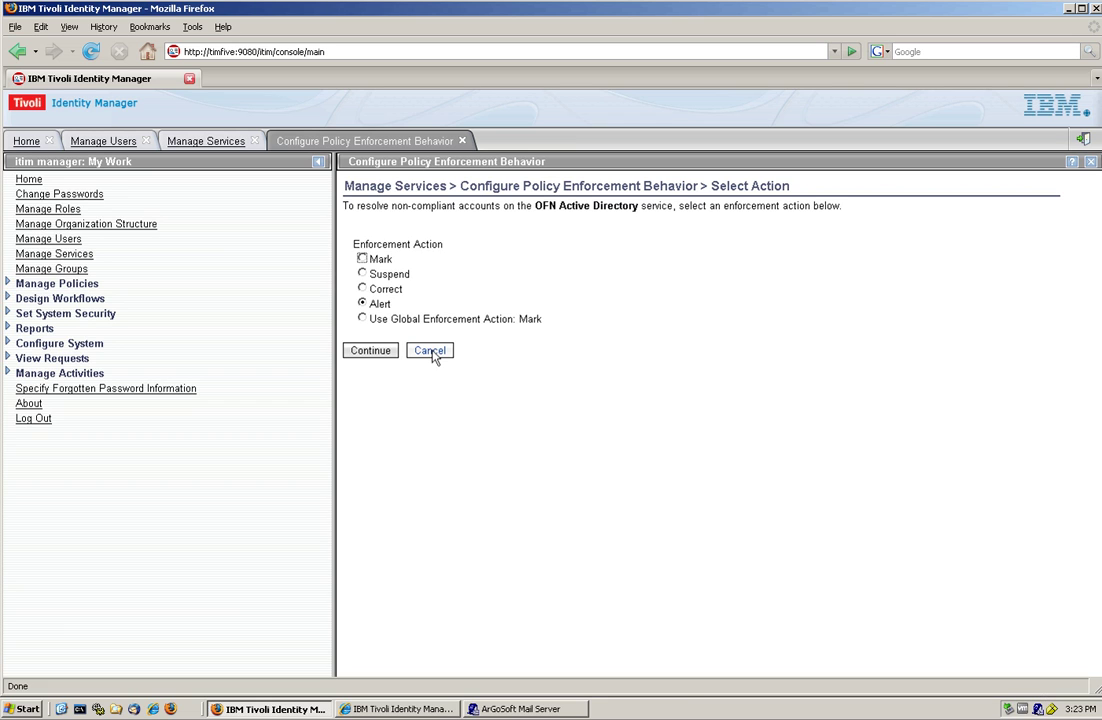
click(431, 352)
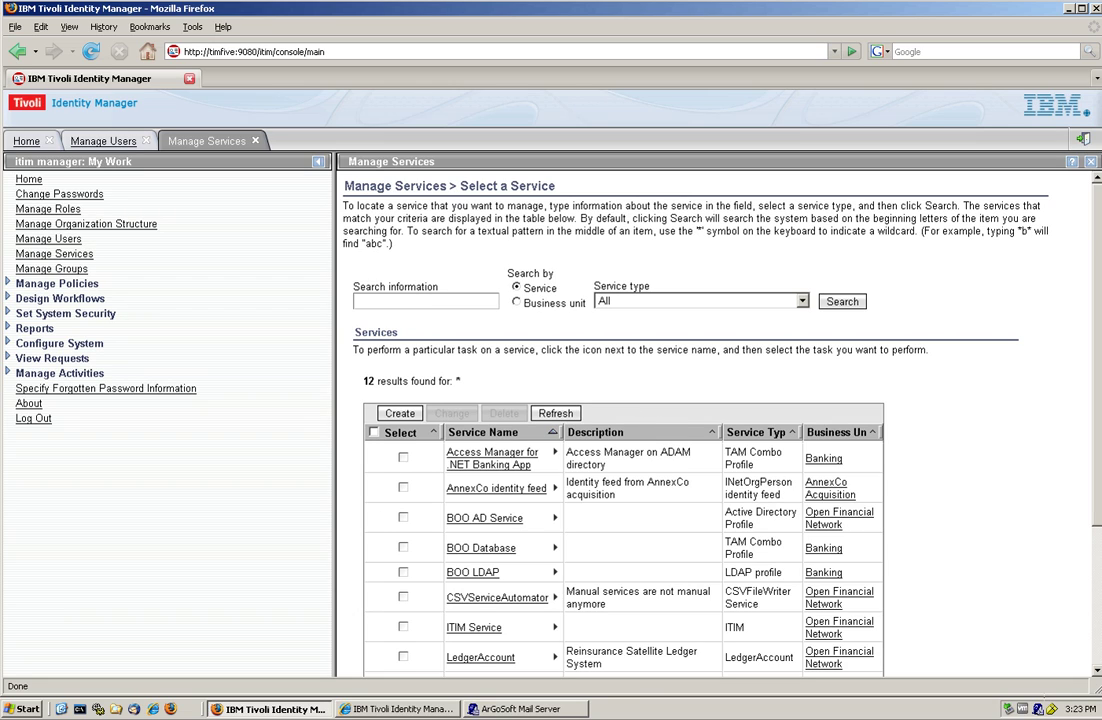
- Close the services and users tabs, then search Manage Provisioning Policies for 'ofn a'
click(255, 141)
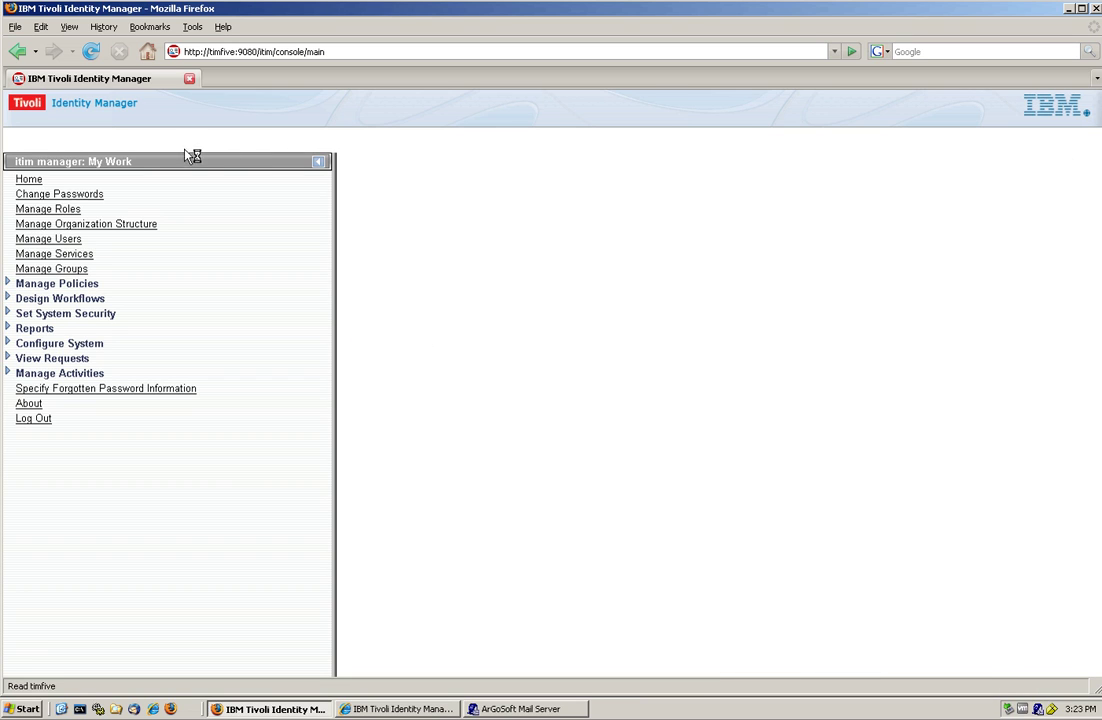
click(147, 141)
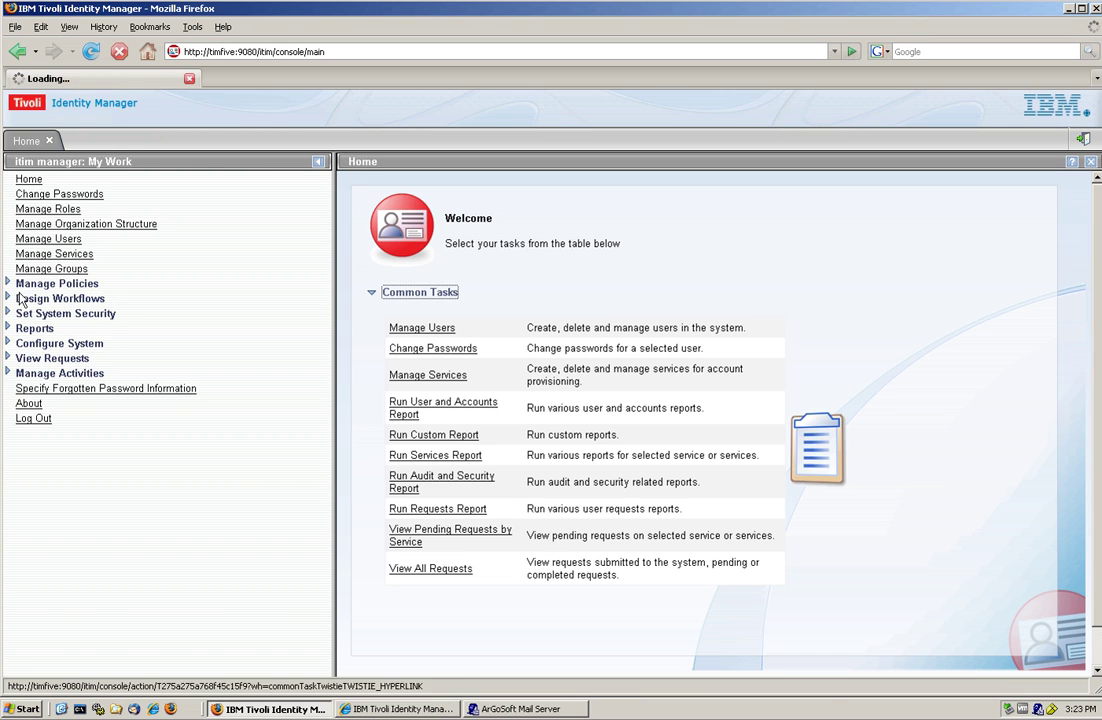
click(9, 285)
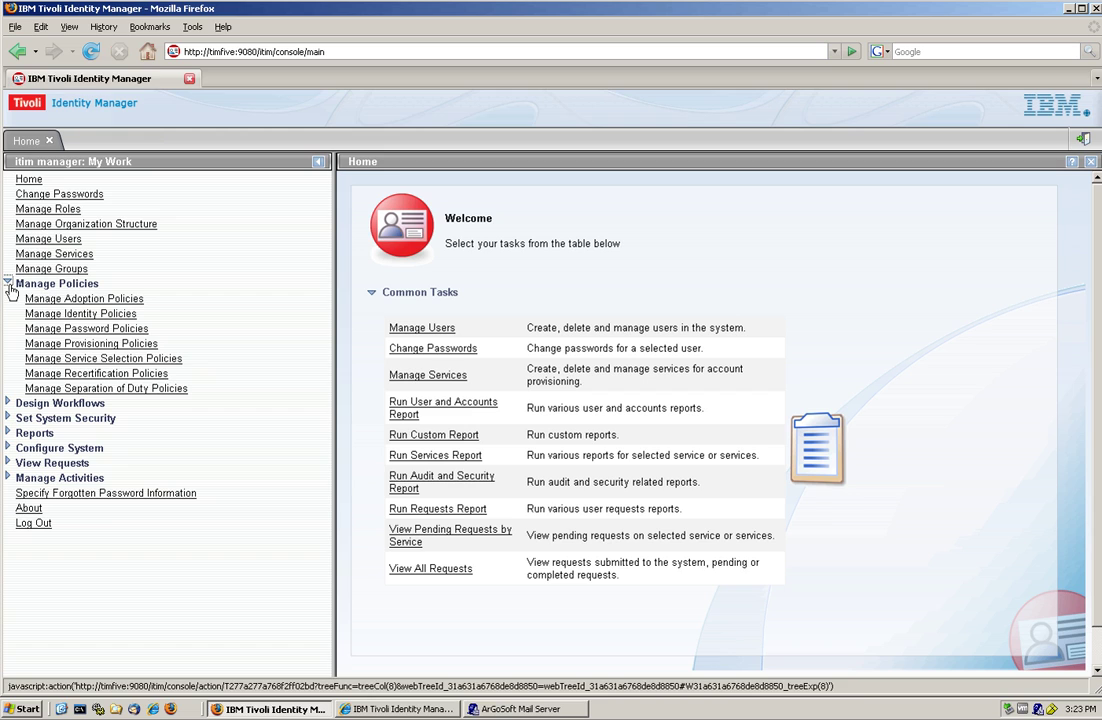
click(98, 348)
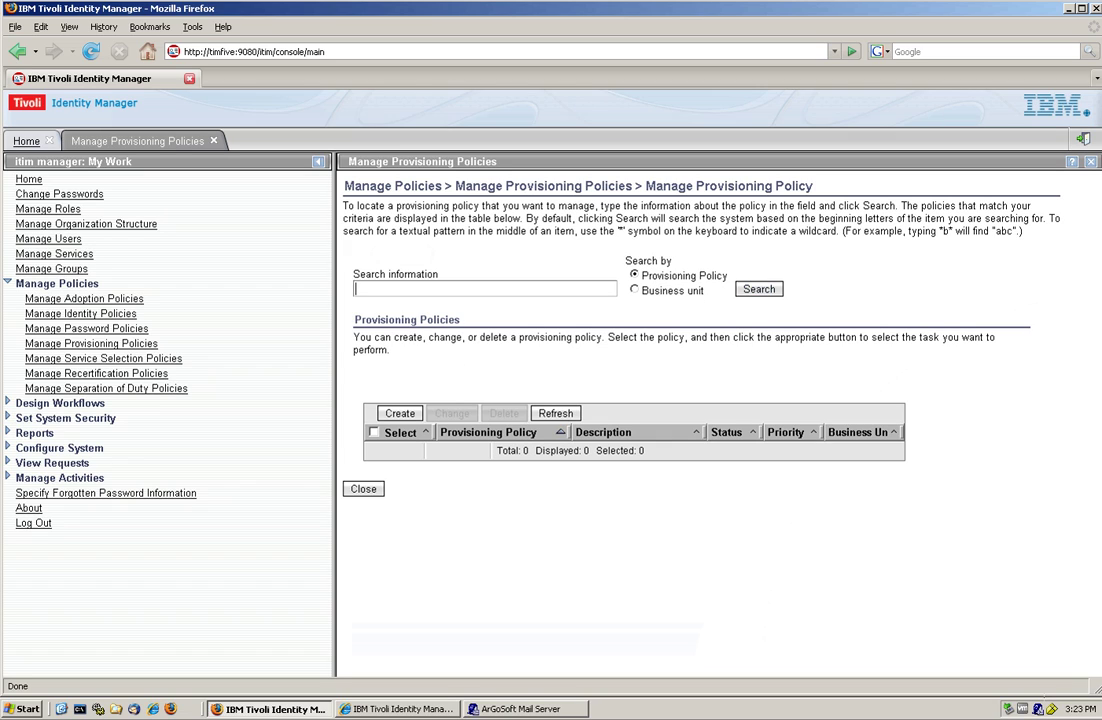
text(ofn a)
key(Return)
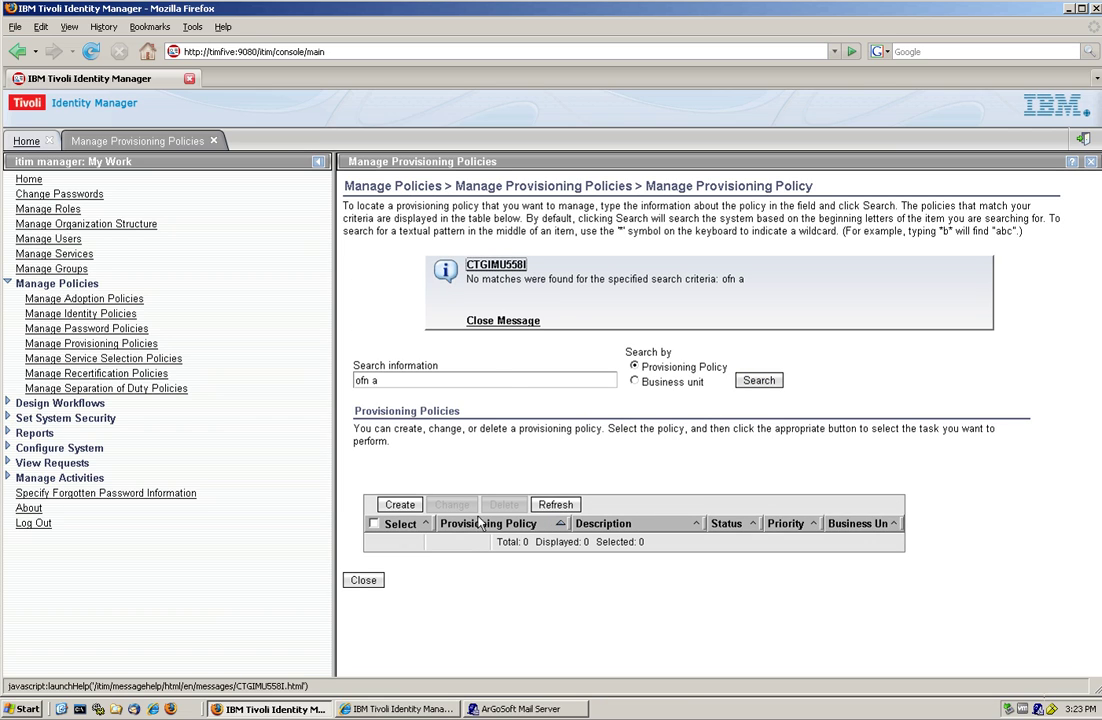
- Clear the search text and list all 21 provisioning policies
click(759, 380)
key(Tab)
key(Tab)
key(BackSpace)
click(758, 381)
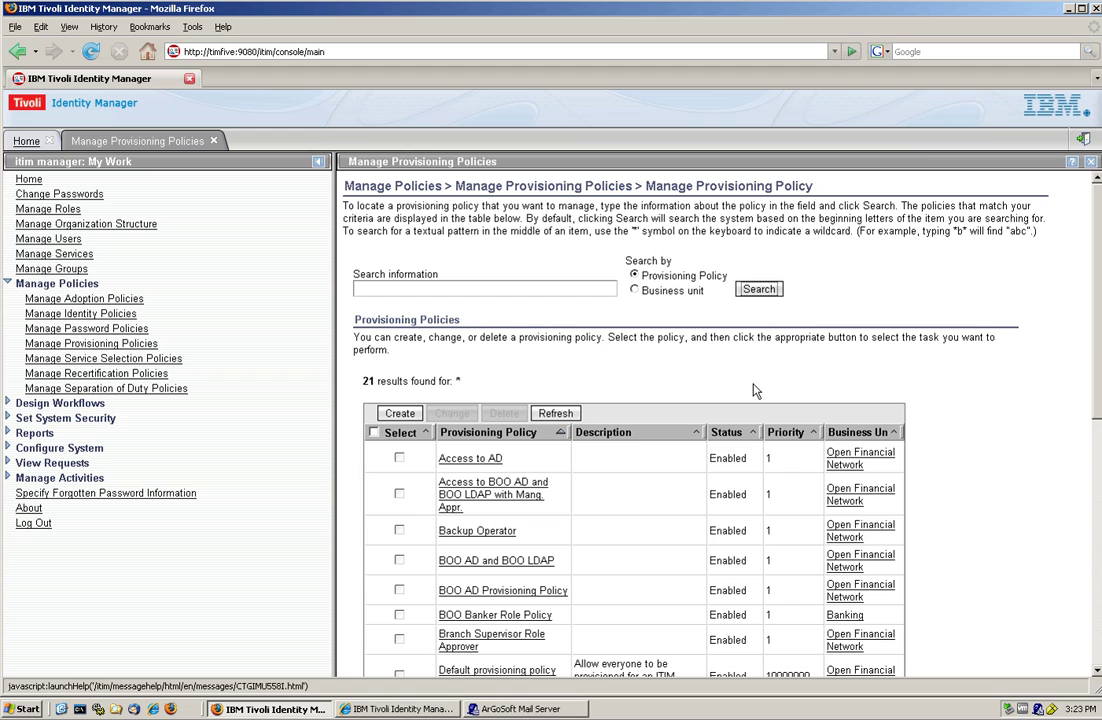
scroll(667, 465, down, 5)
scroll(667, 465, down, 3)
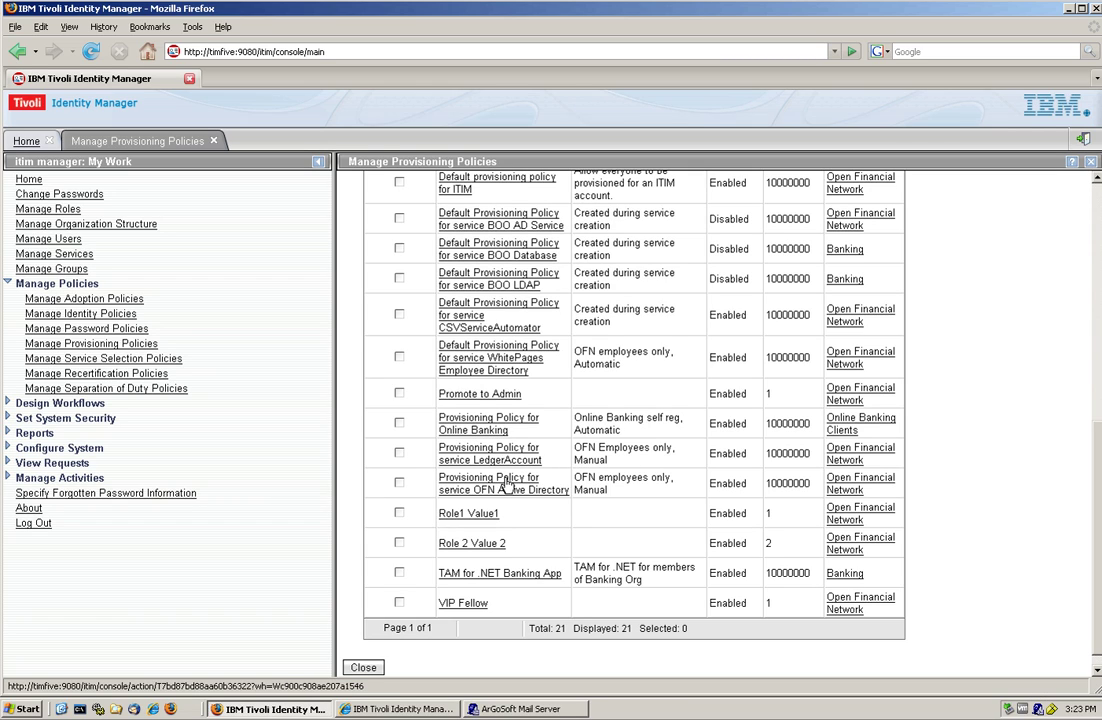
- Check the OFN Active Directory entitlement's Group parameter is Emergency Admin, Excluded, then cancel unchanged
click(508, 485)
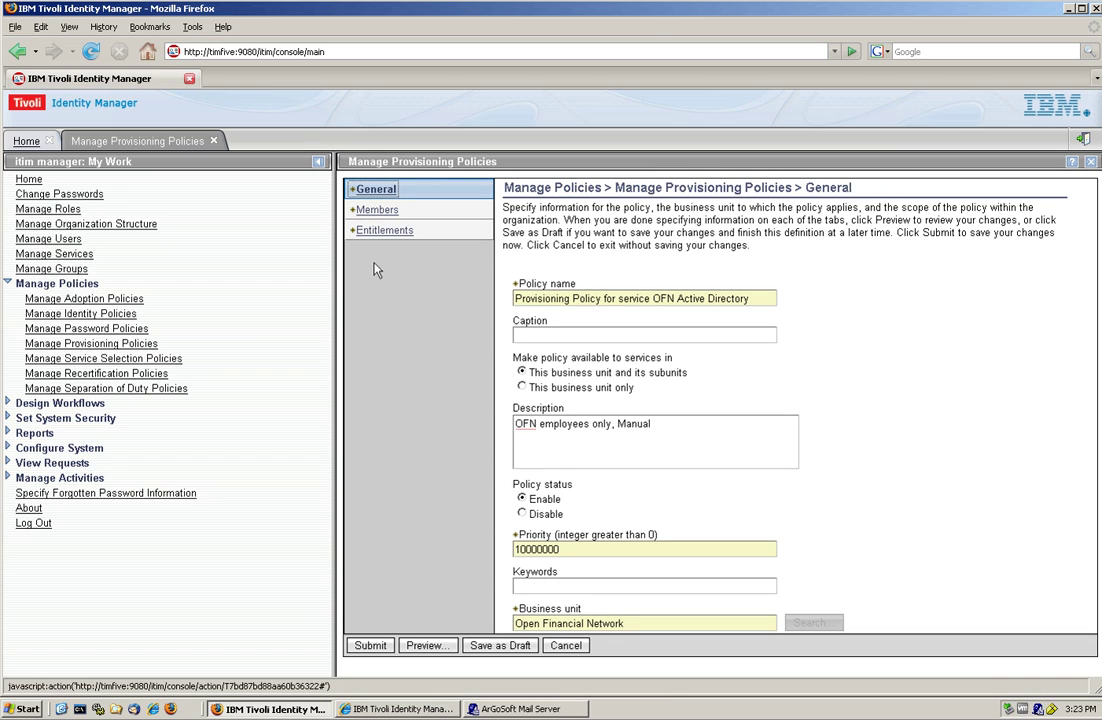
click(367, 218)
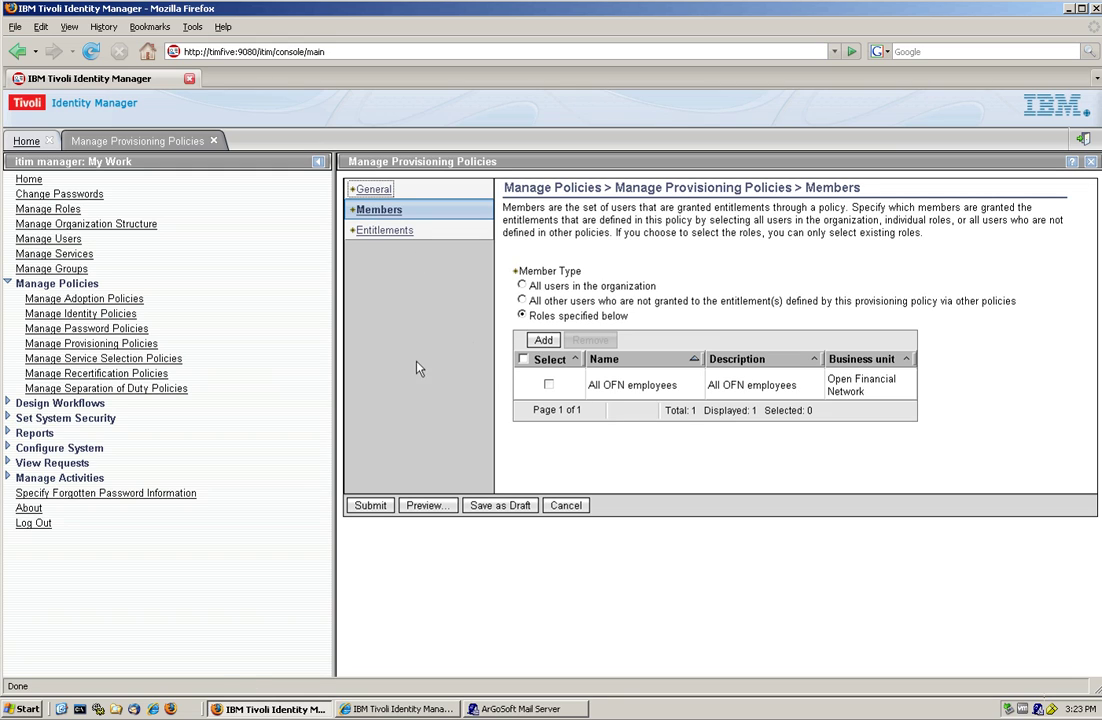
click(372, 232)
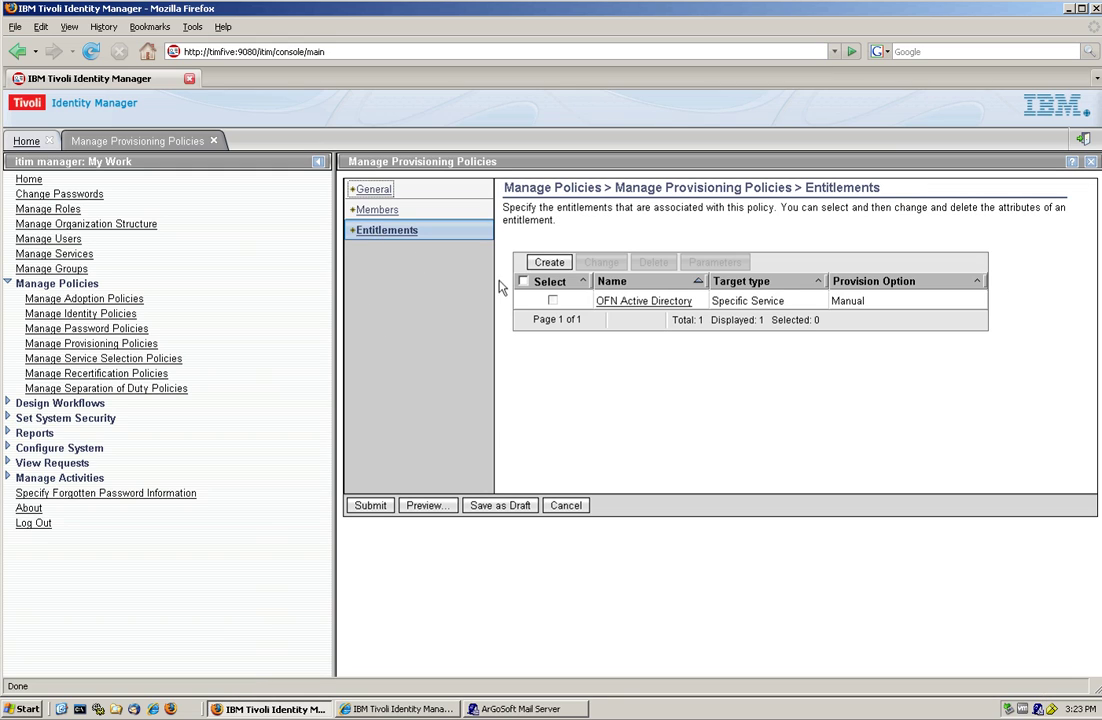
click(552, 300)
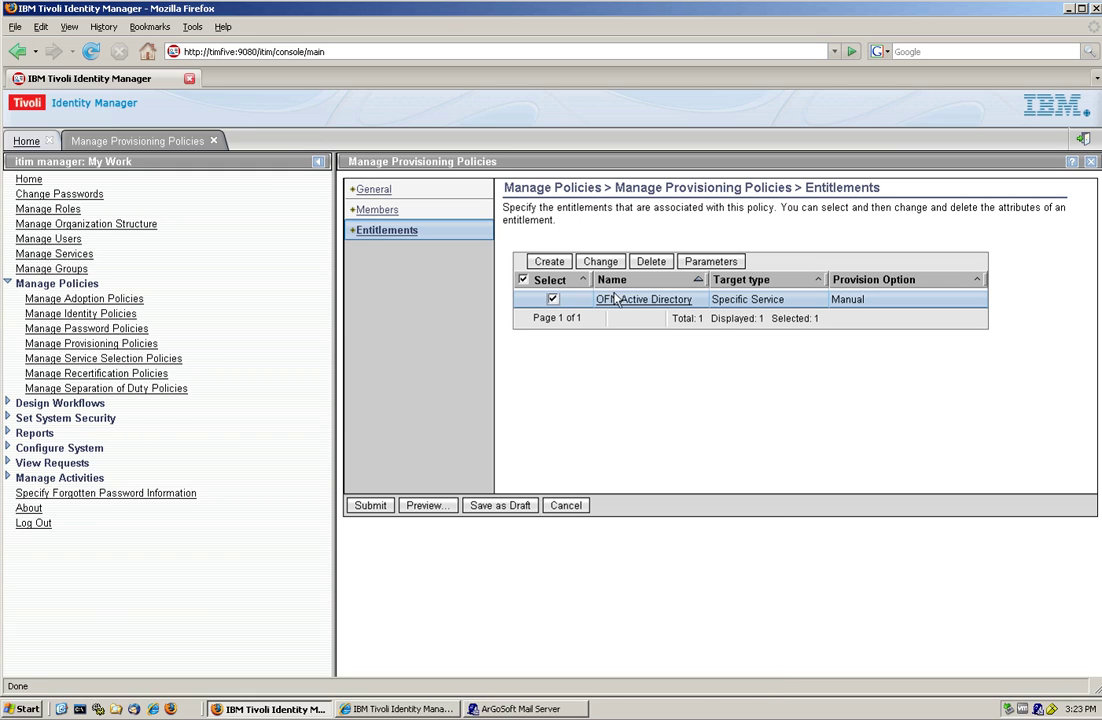
click(710, 263)
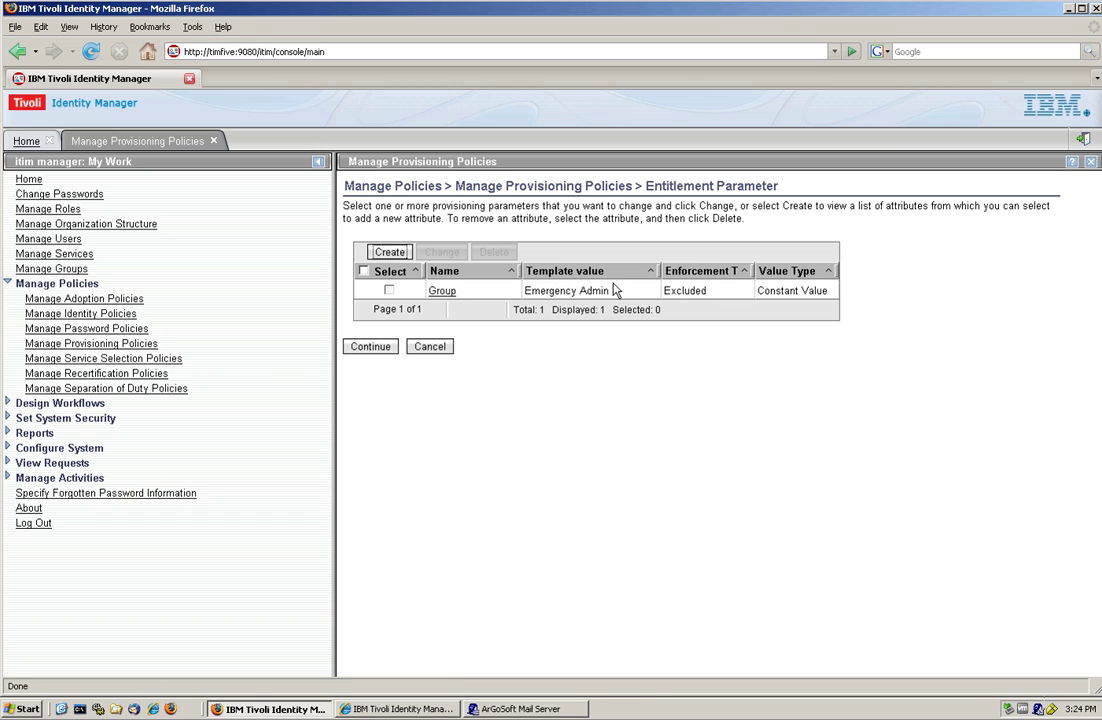
drag(710, 290, 660, 290)
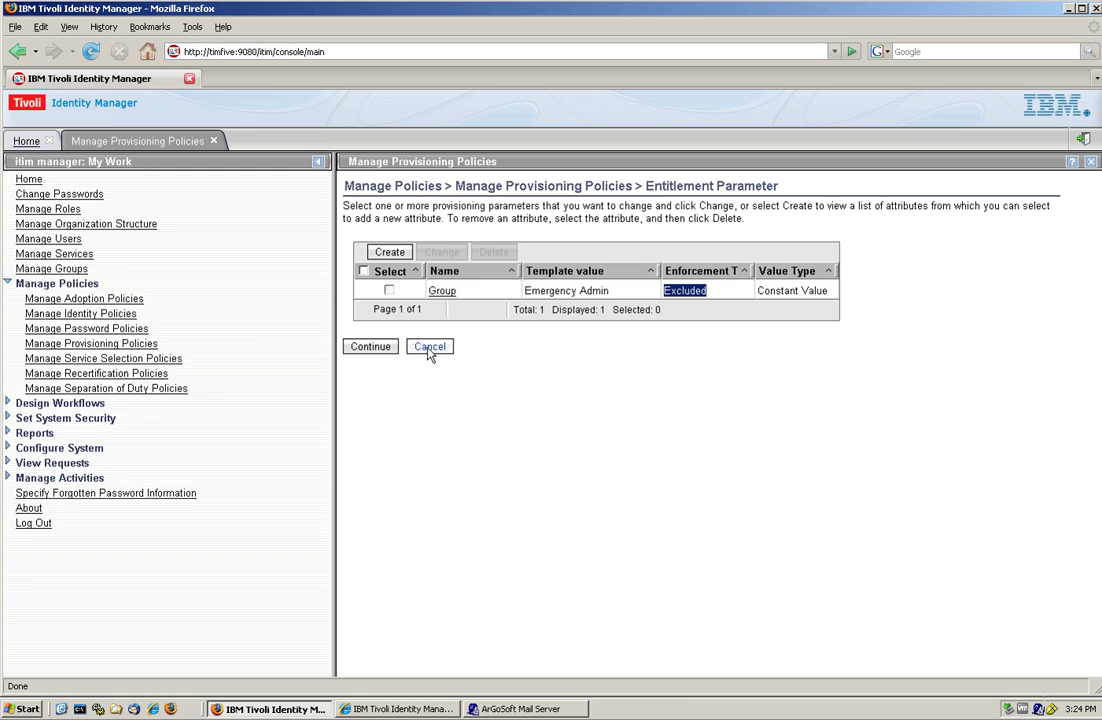
click(430, 348)
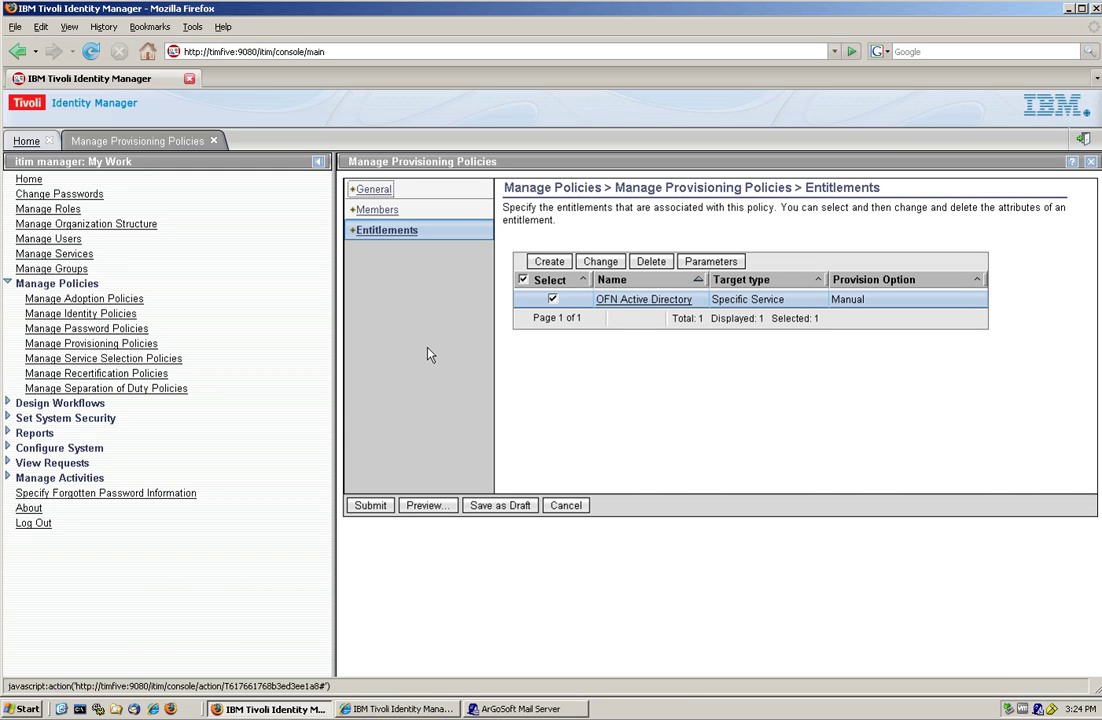
click(574, 509)
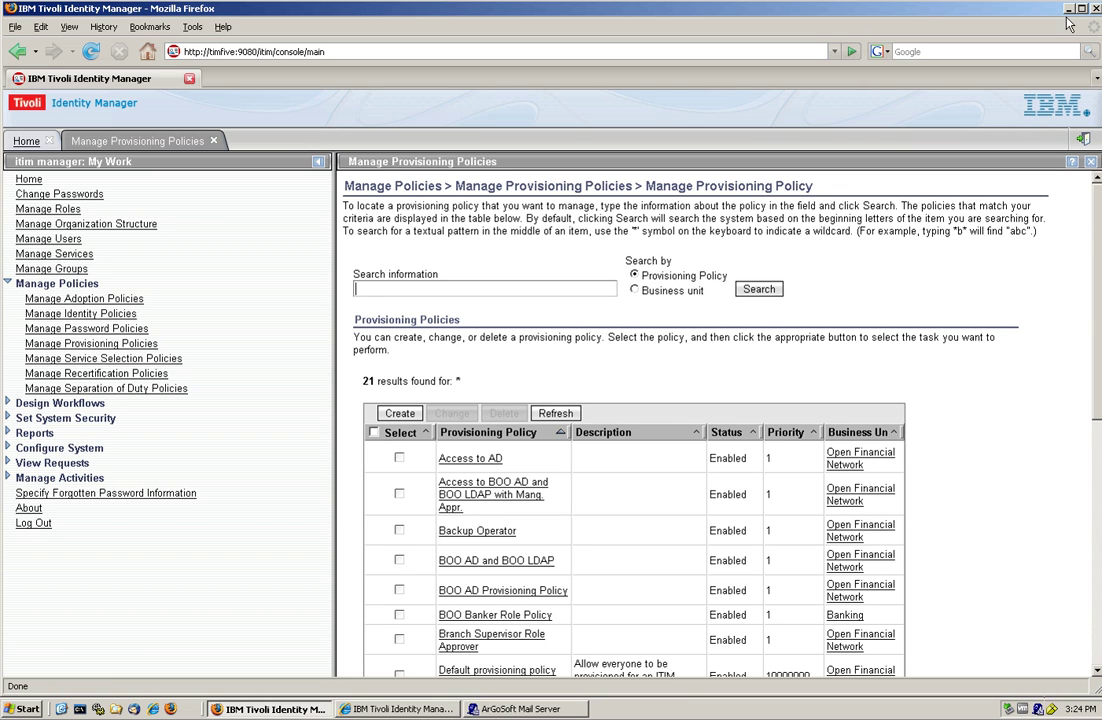
- Launch Active Directory Users and Computers from the desktop and browse OFN to the Users container
click(1068, 9)
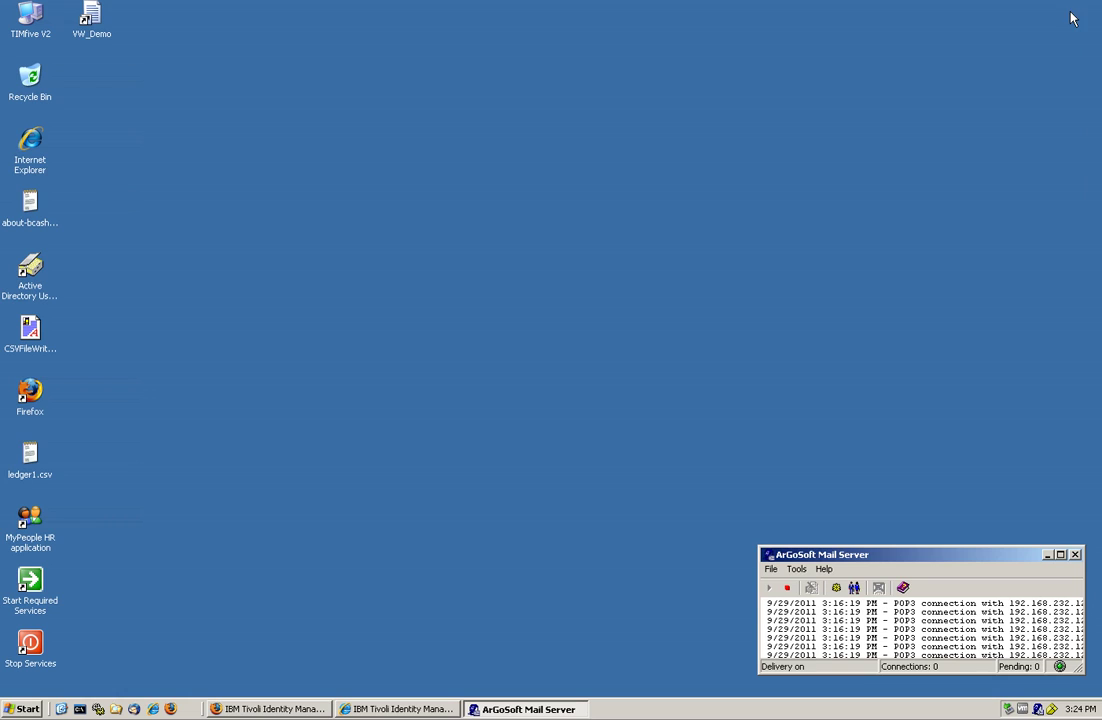
click(30, 272)
double_click(30, 272)
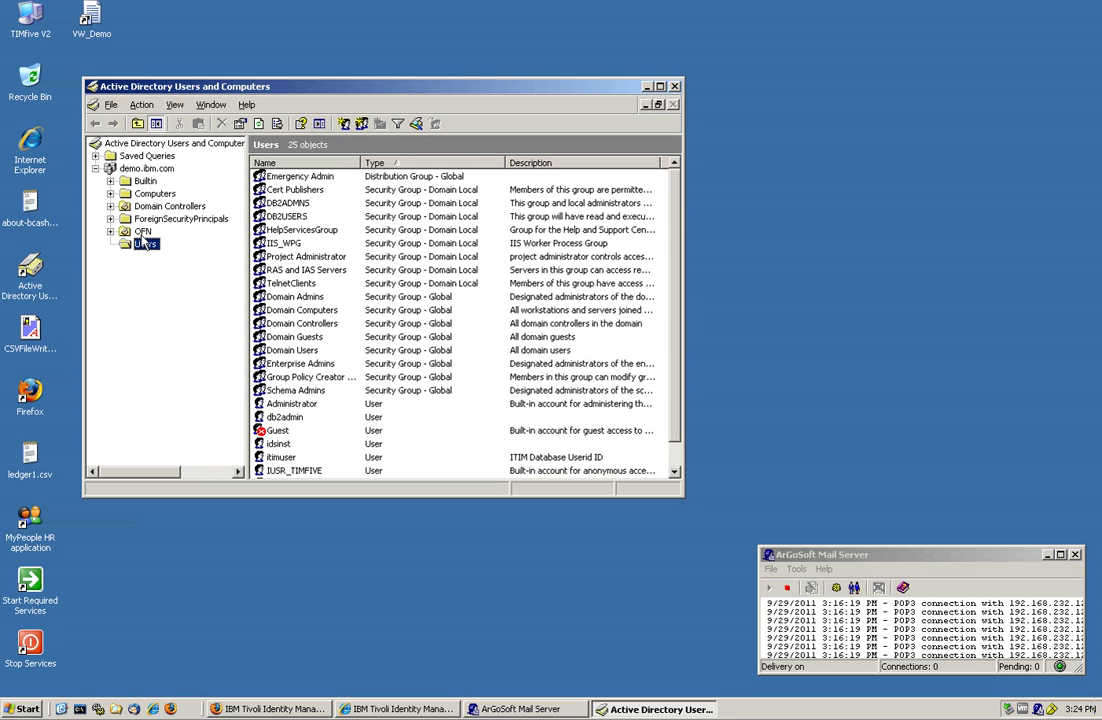
click(141, 234)
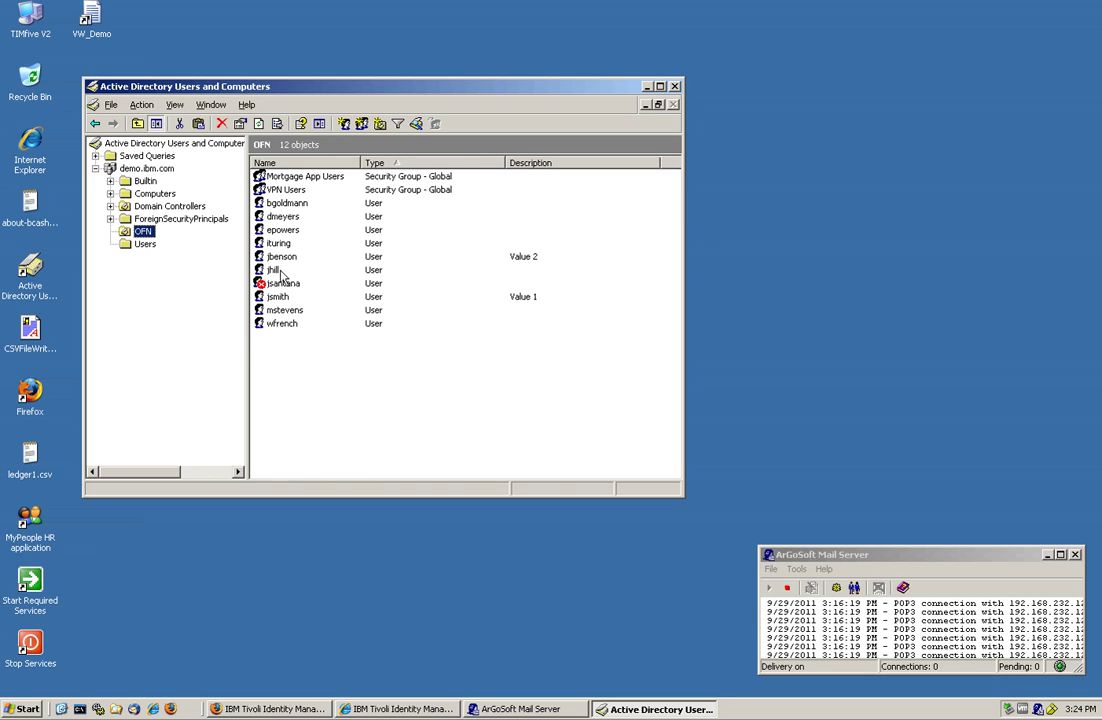
click(146, 246)
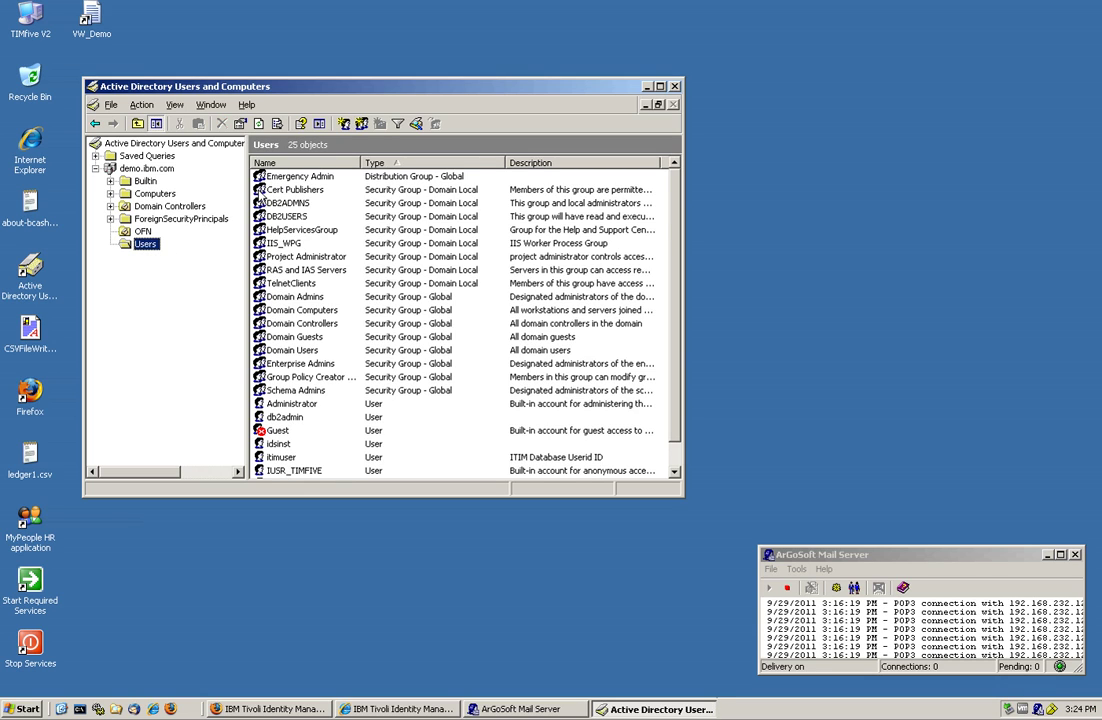
- Add an OFN user to the Emergency Admin group's members, apply, and close the console
double_click(309, 182)
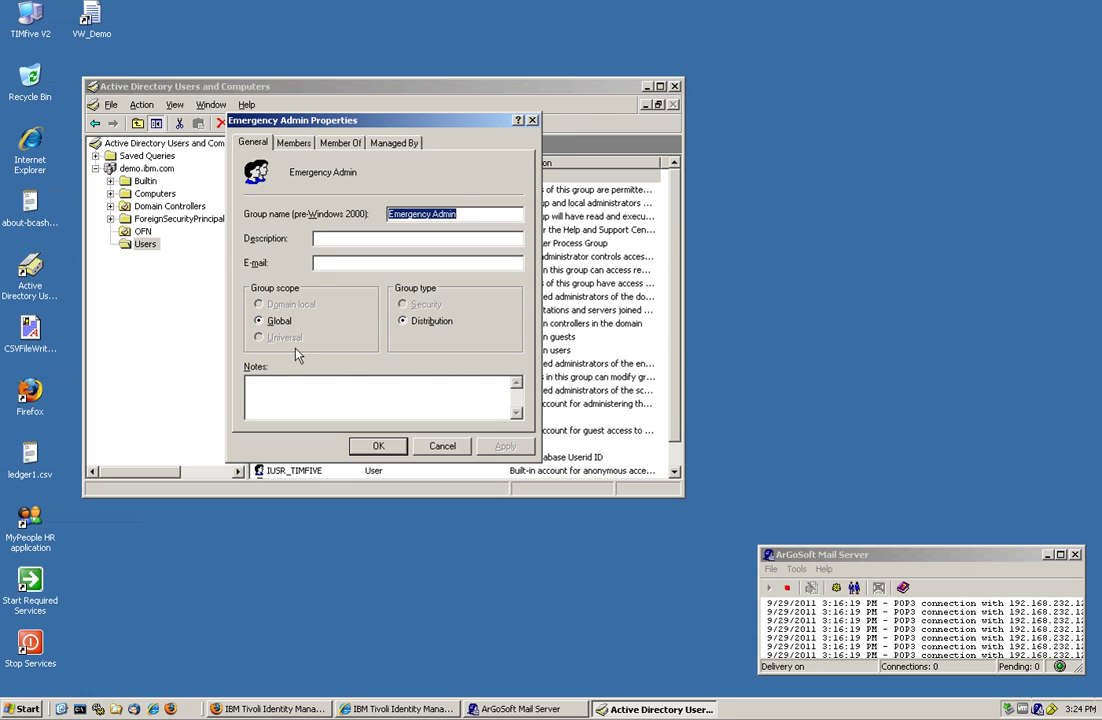
click(294, 144)
click(271, 401)
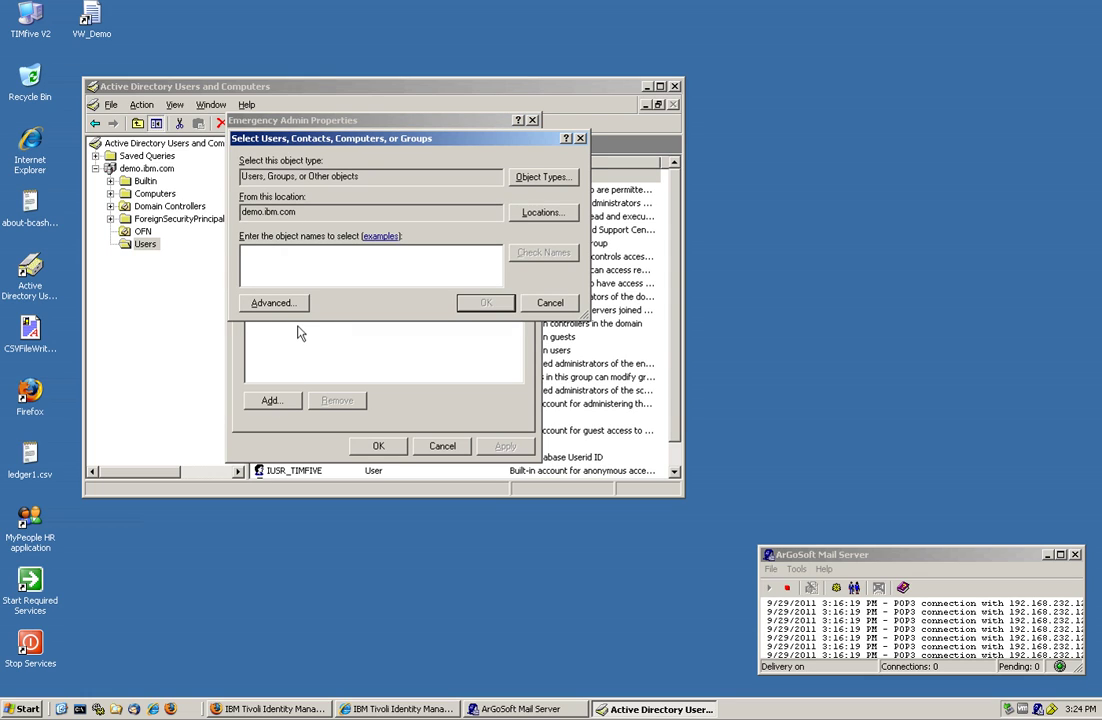
text(ill)
click(486, 302)
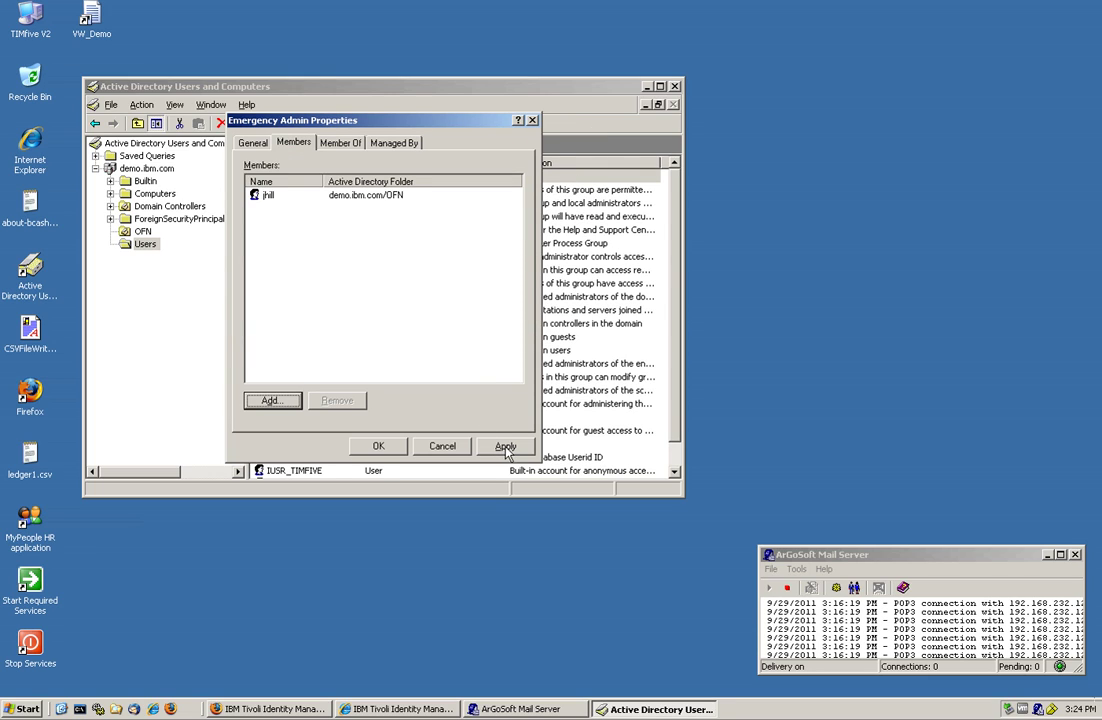
click(503, 447)
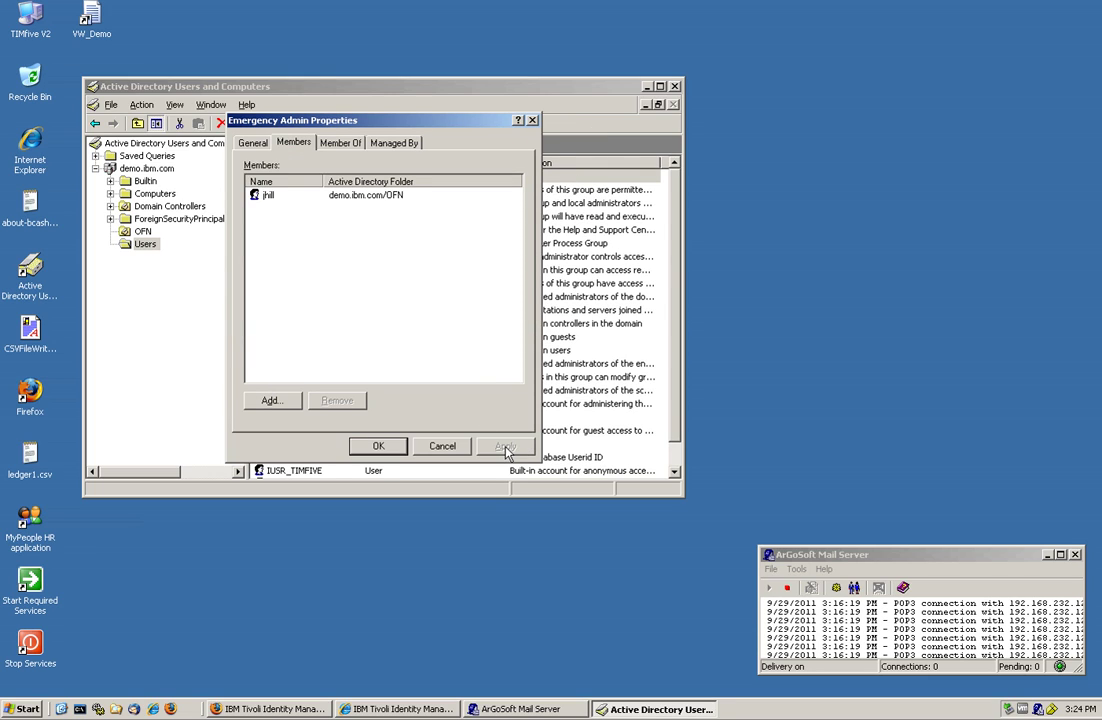
click(441, 451)
click(441, 451)
click(675, 87)
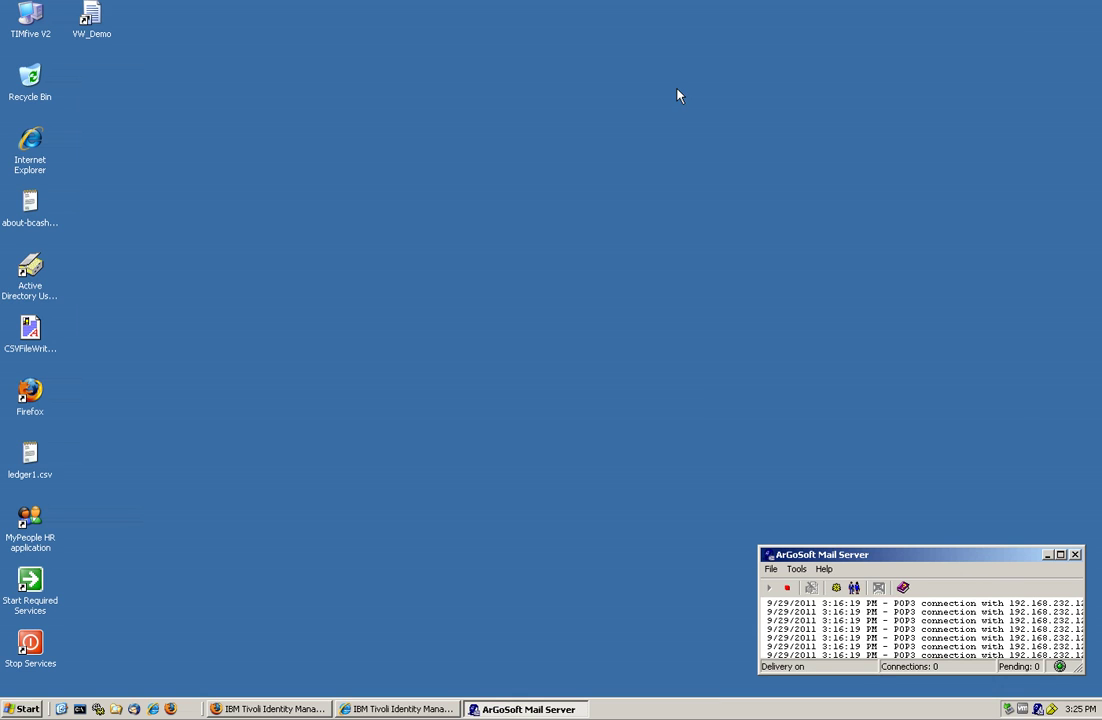
- Submit a Reconcile Now for the OFN Active Directory service, then minimize Firefox
click(313, 701)
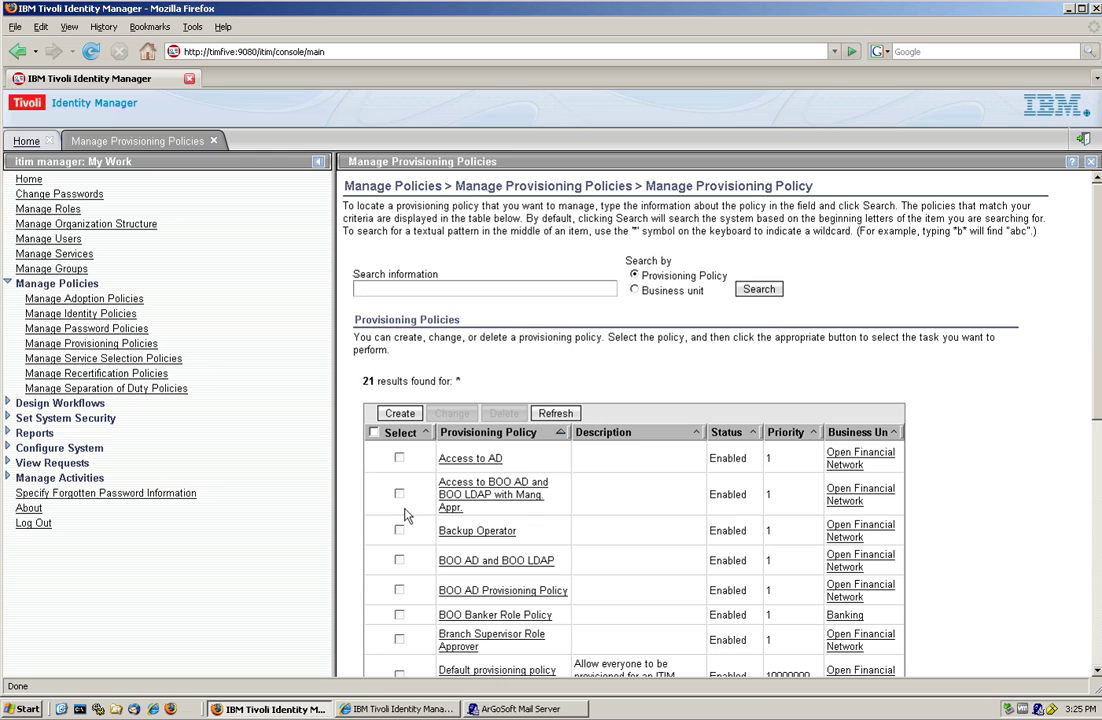
click(213, 141)
click(83, 254)
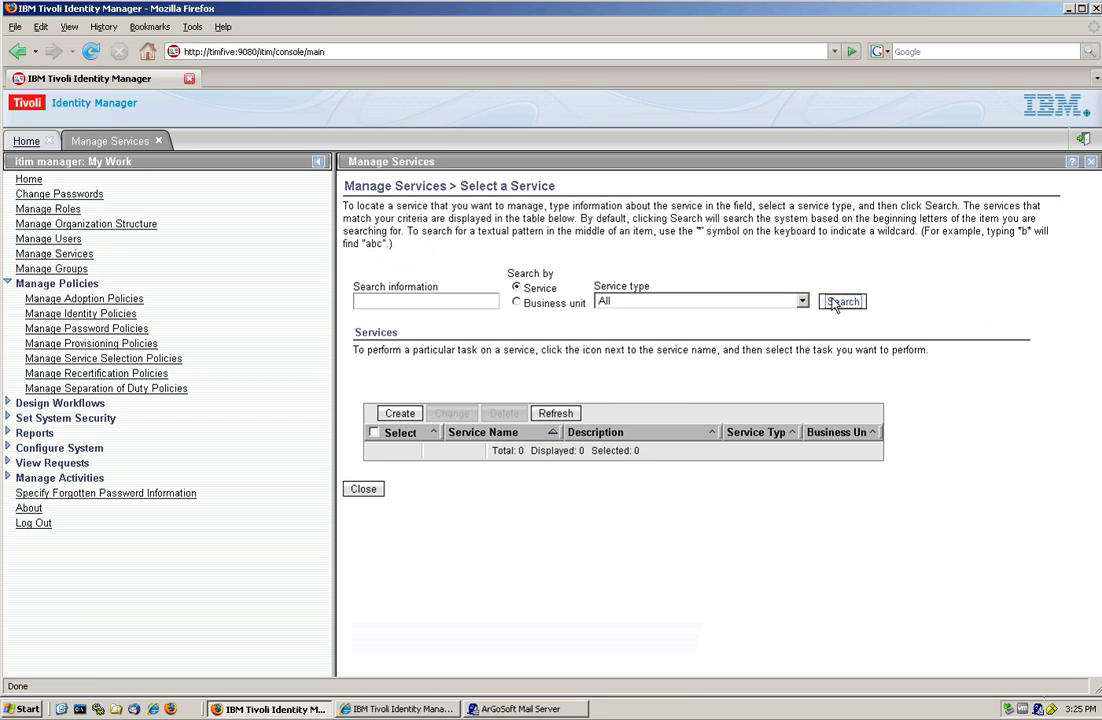
scroll(458, 360, down, 4)
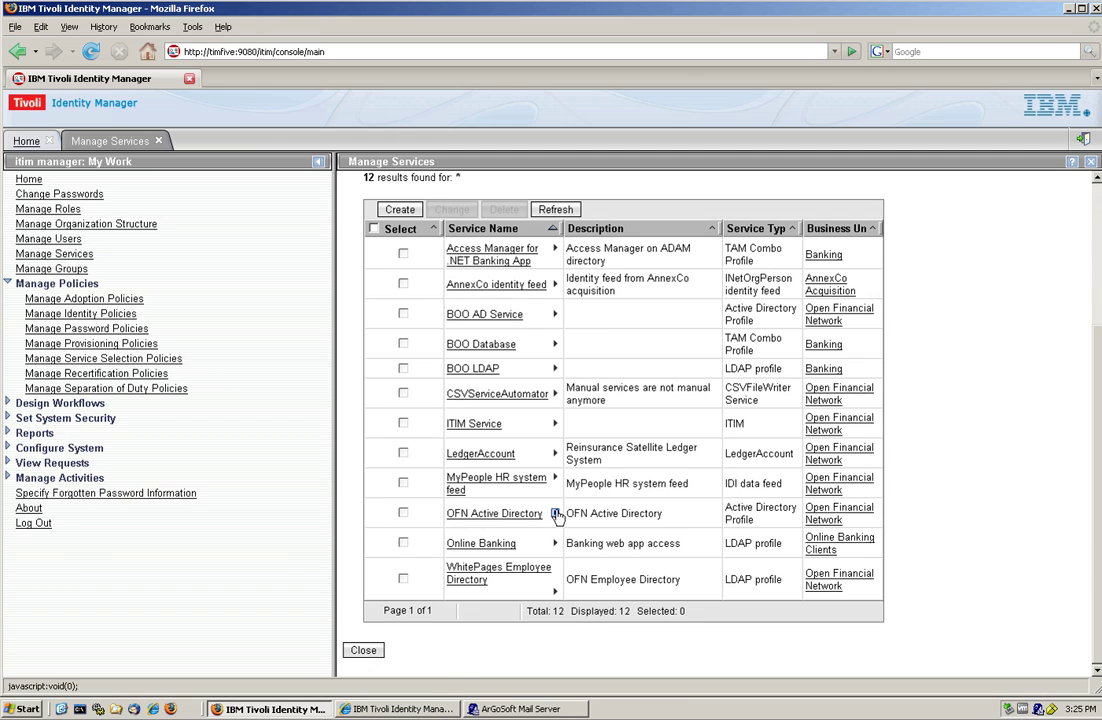
click(556, 513)
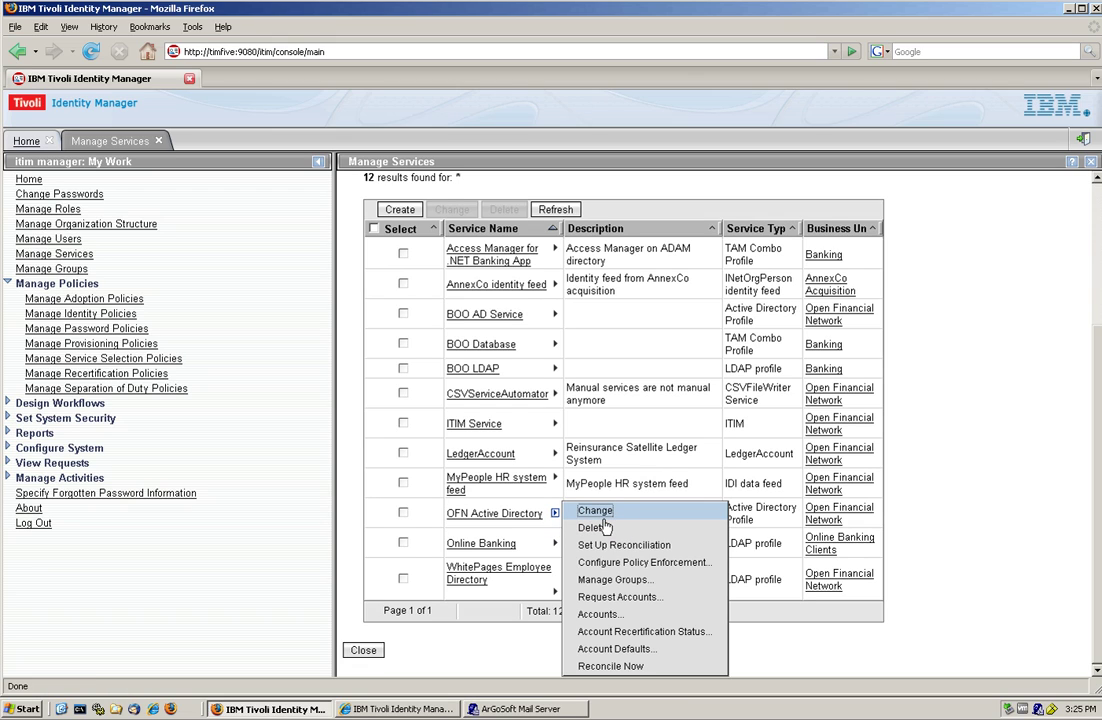
click(611, 666)
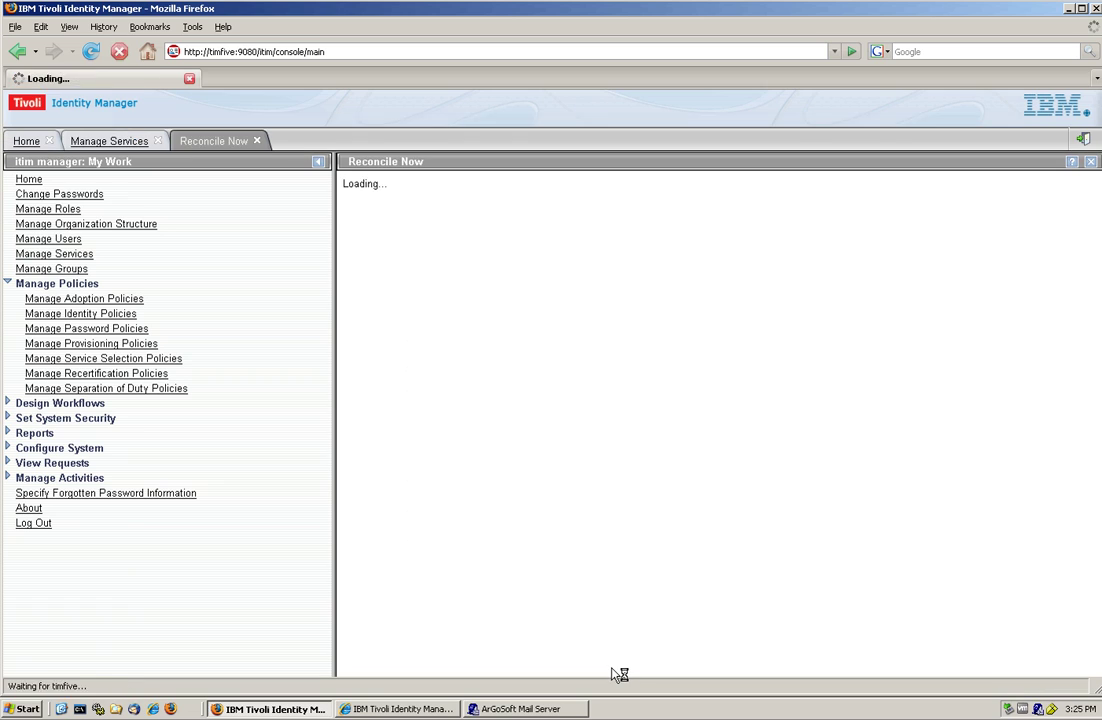
click(366, 356)
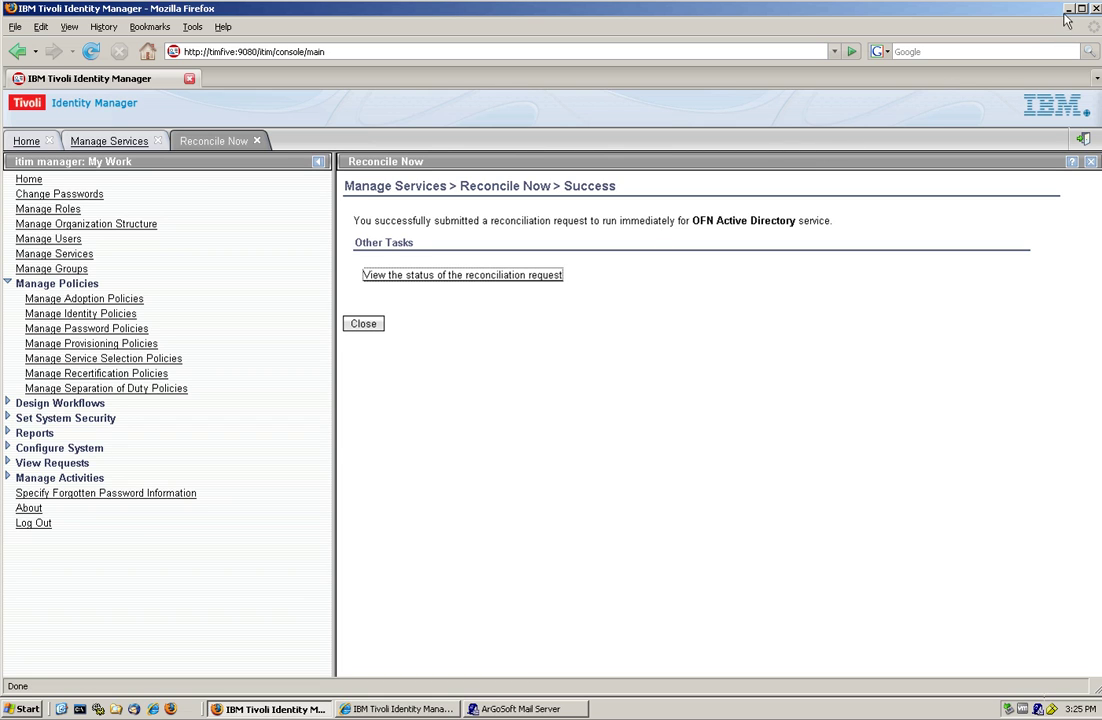
click(1068, 9)
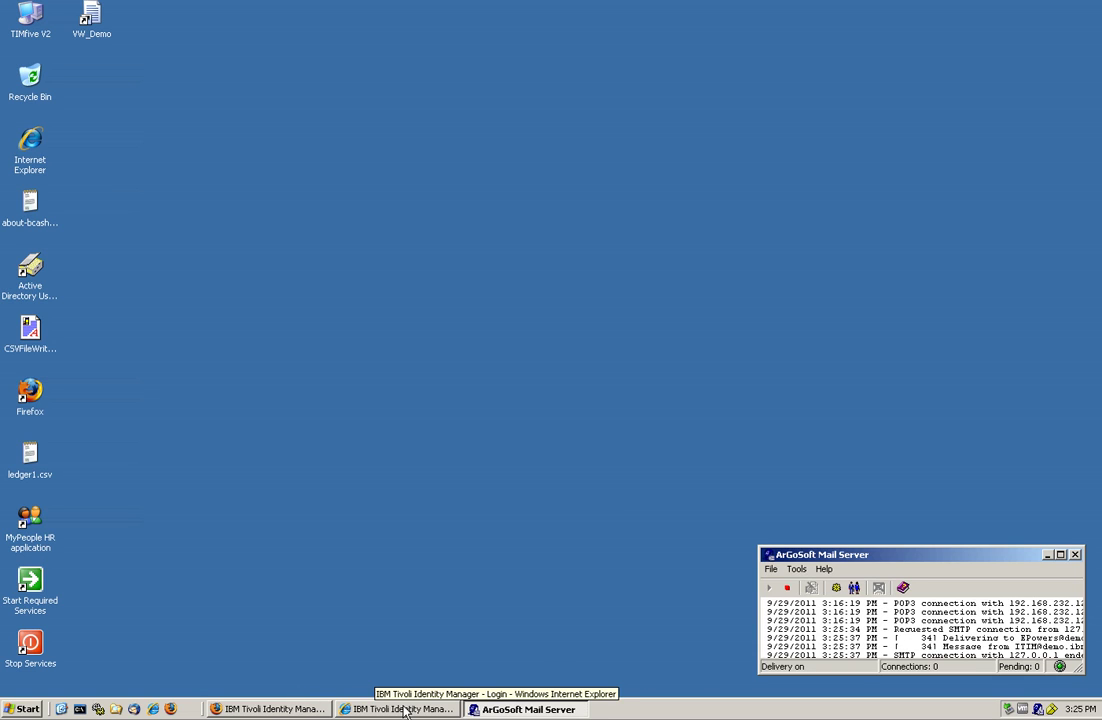
- Unlock Thunderbird by entering the master password
click(135, 709)
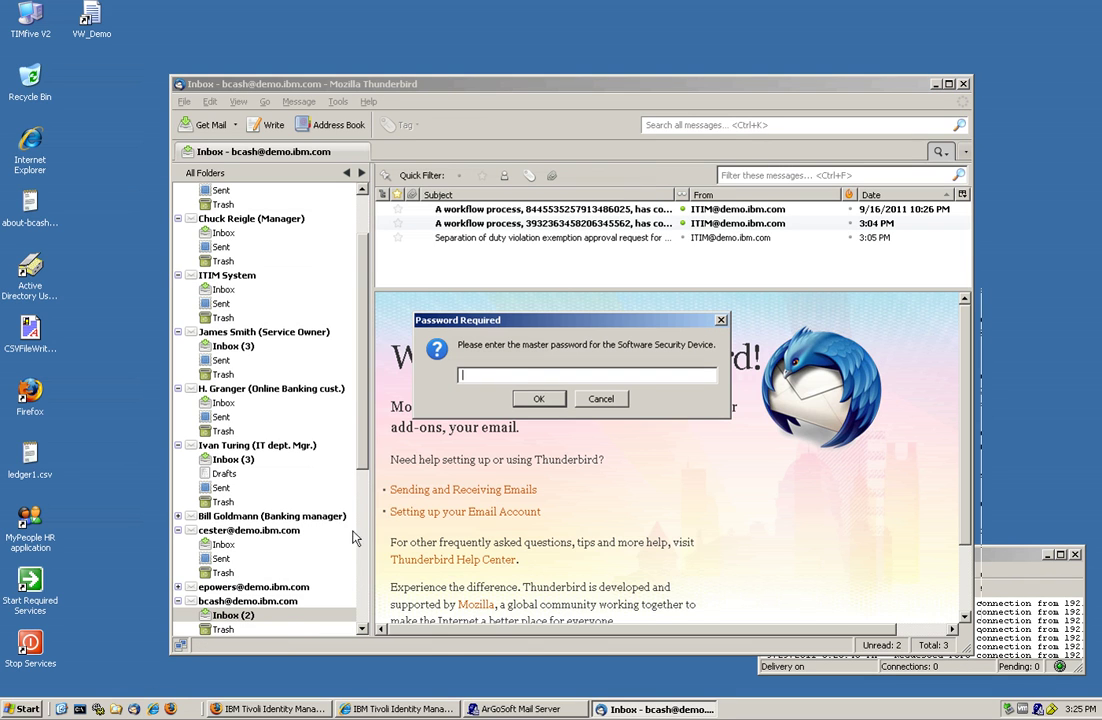
text(pa)
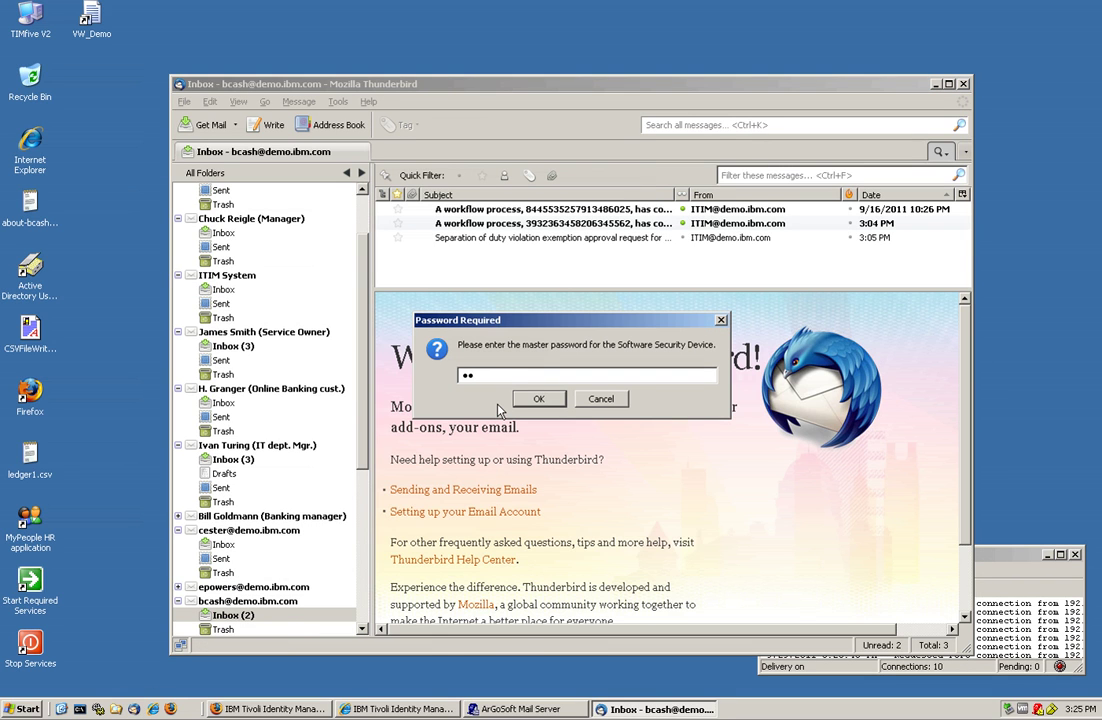
text(ssw0r)
key(Return)
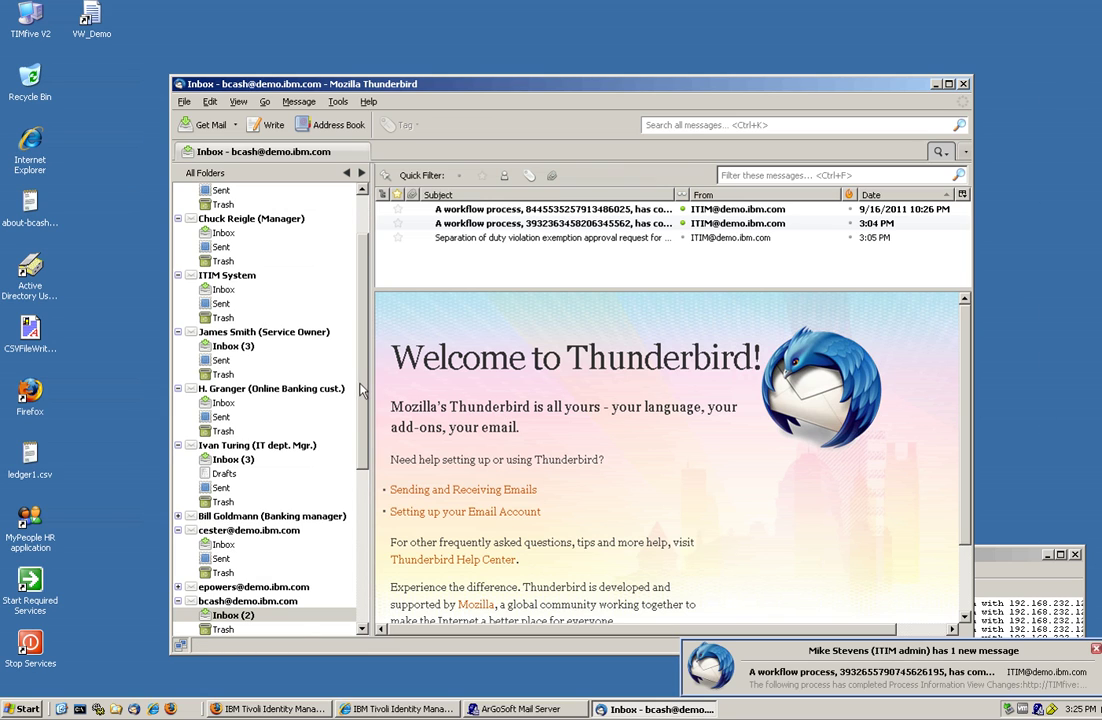
mouse_move(361, 390)
mouse_down()
mouse_move(356, 352)
mouse_move(357, 400)
mouse_move(357, 351)
mouse_move(357, 398)
mouse_up()
- Read the Compliance Alert for OFN Active Directory in the other account's inbox, then open the ITIM login
click(255, 558)
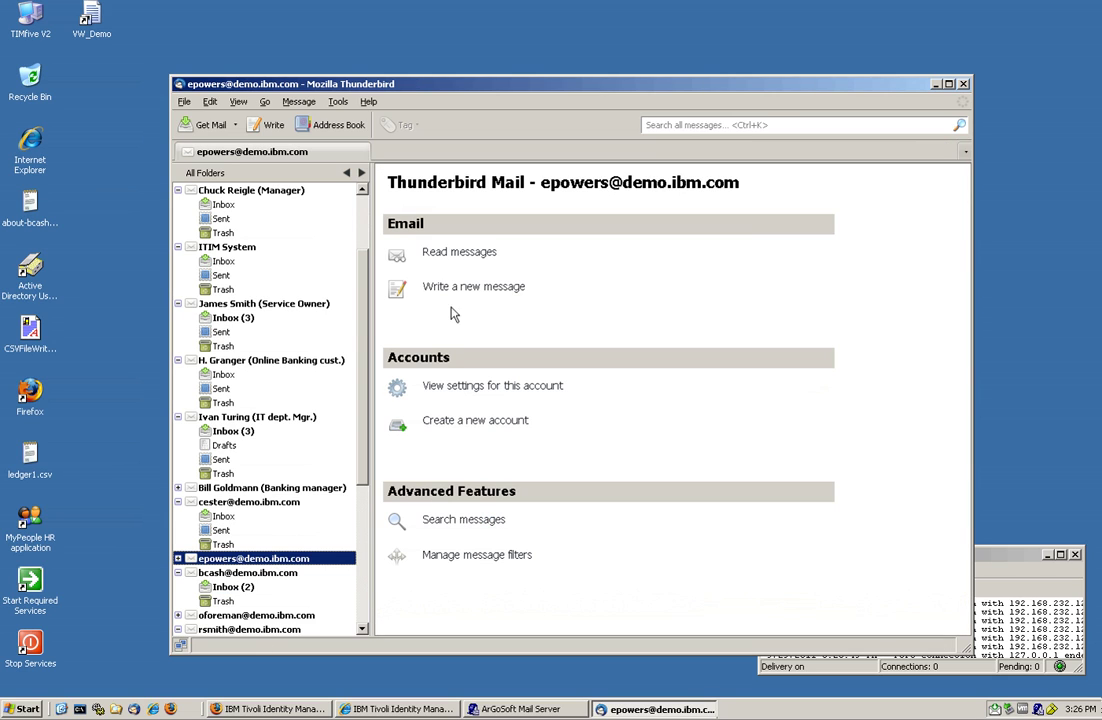
click(458, 253)
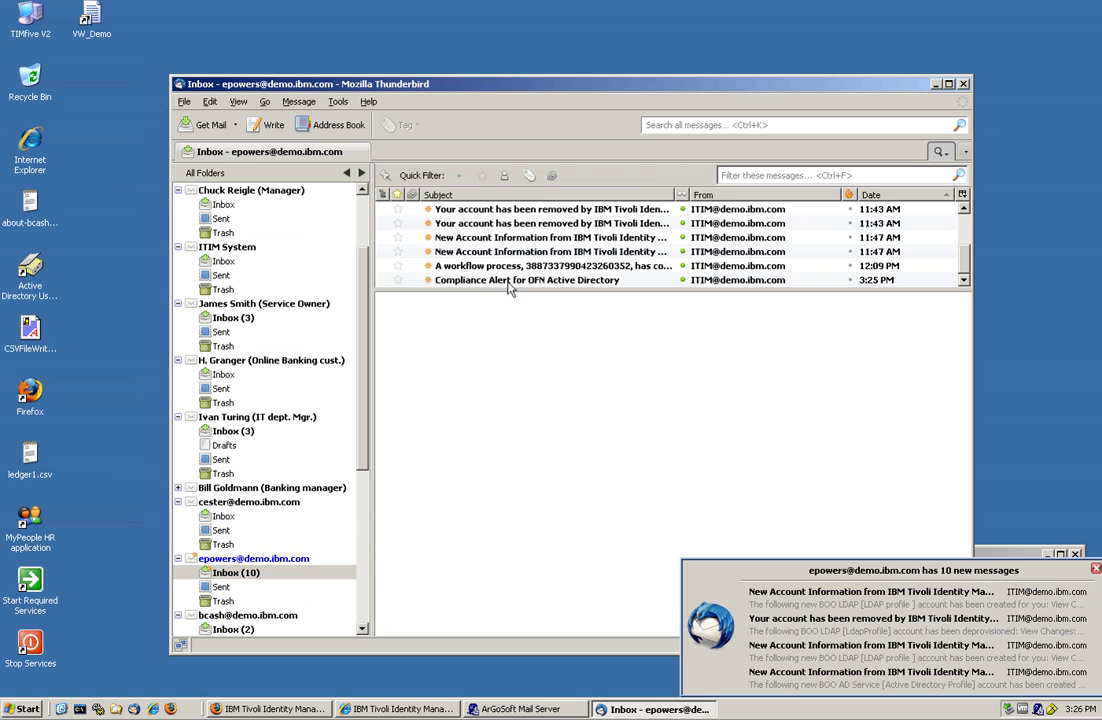
click(508, 282)
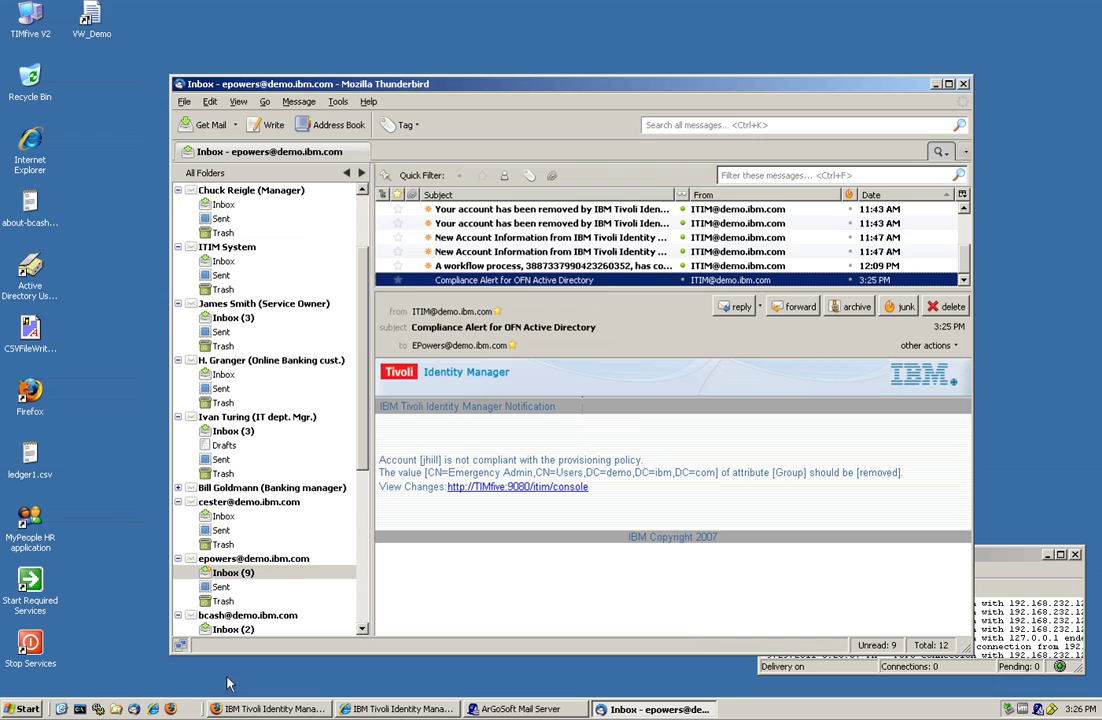
click(153, 709)
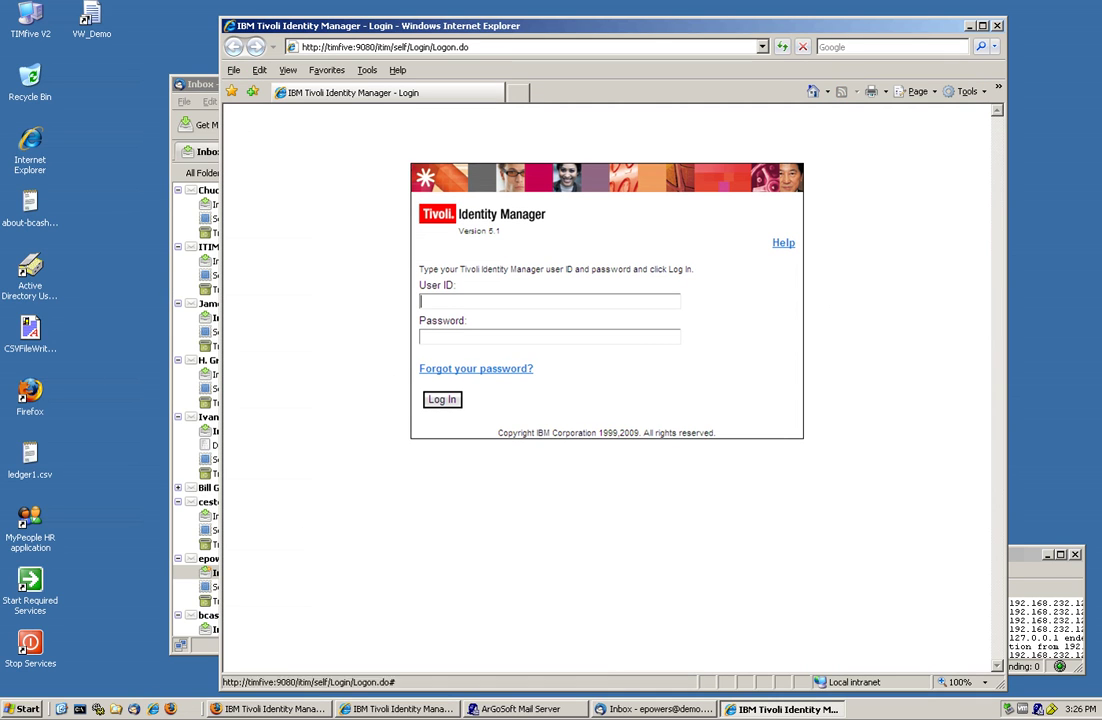
- Log in to Tivoli Identity Manager with the reviewer's user ID
key(Down)
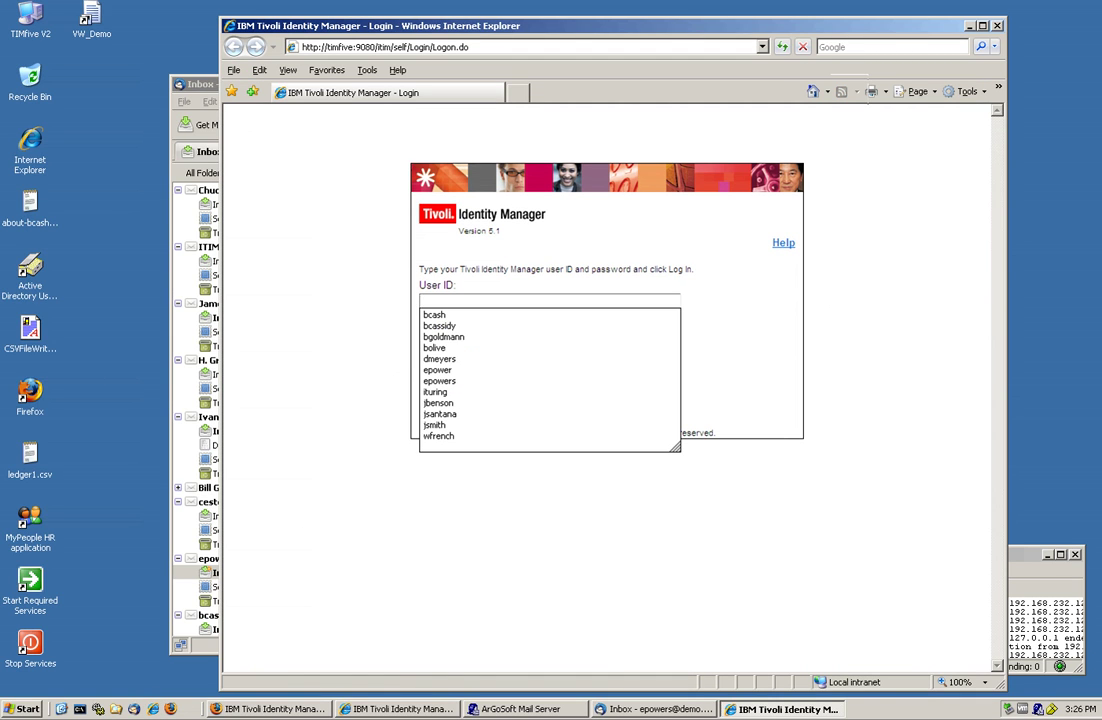
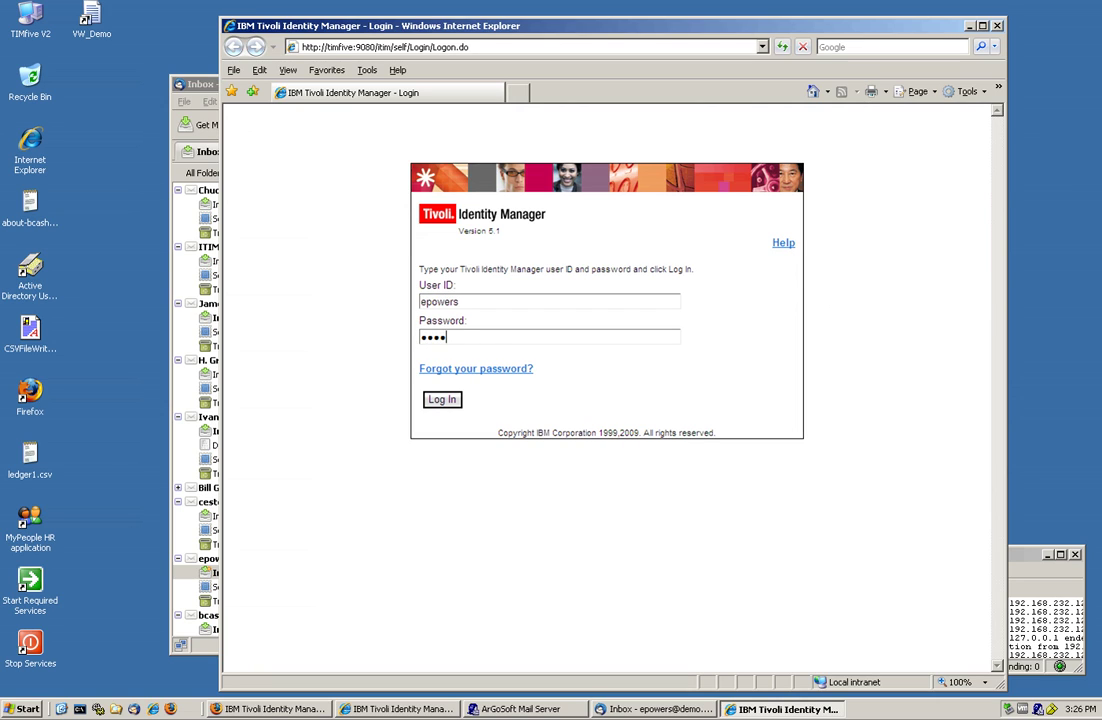
key(Return)
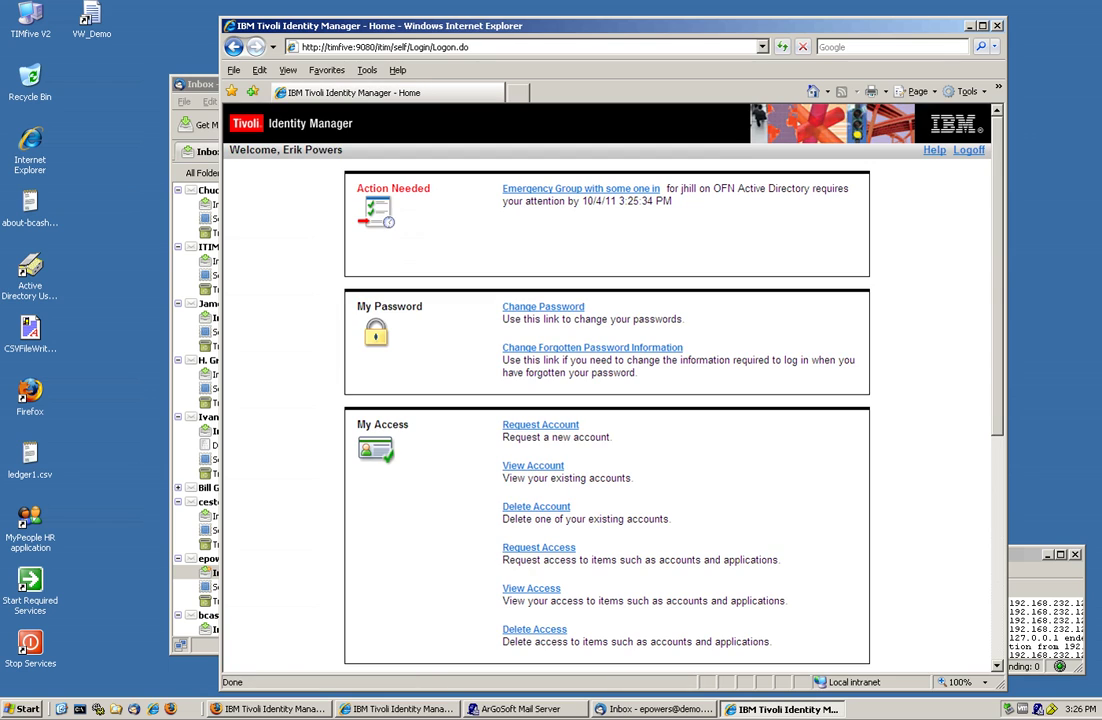
- Answer the Emergency Group alert with Update account now, commenting 'We have a closed system'
click(604, 190)
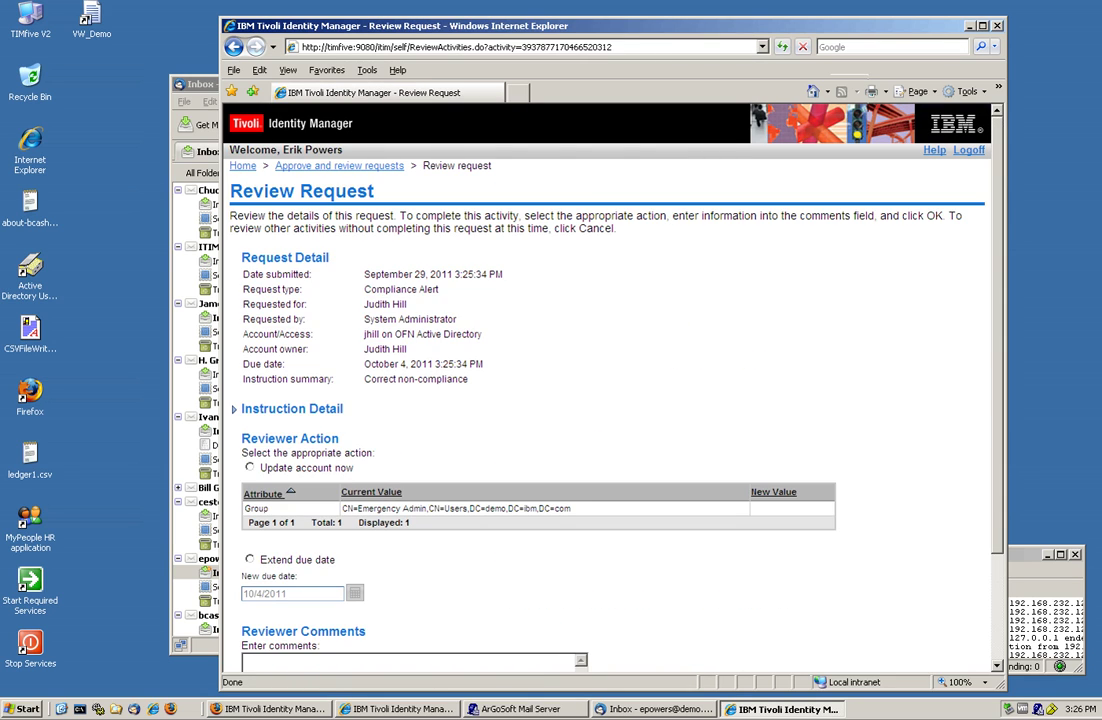
scroll(483, 388, down, 3)
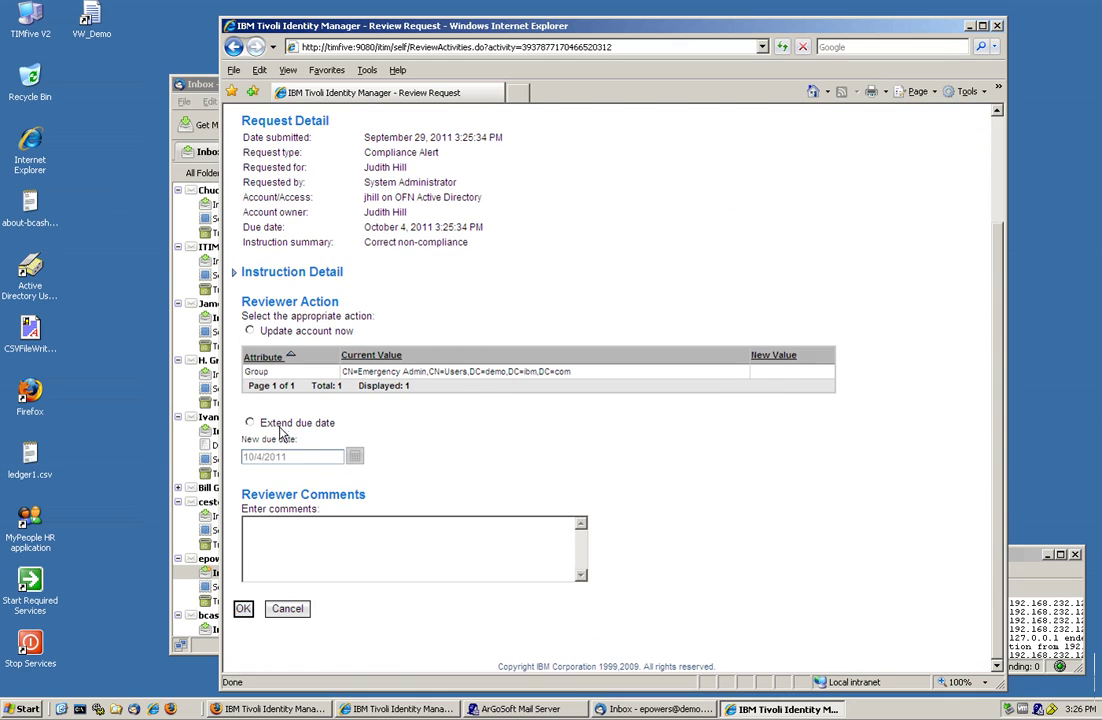
click(251, 424)
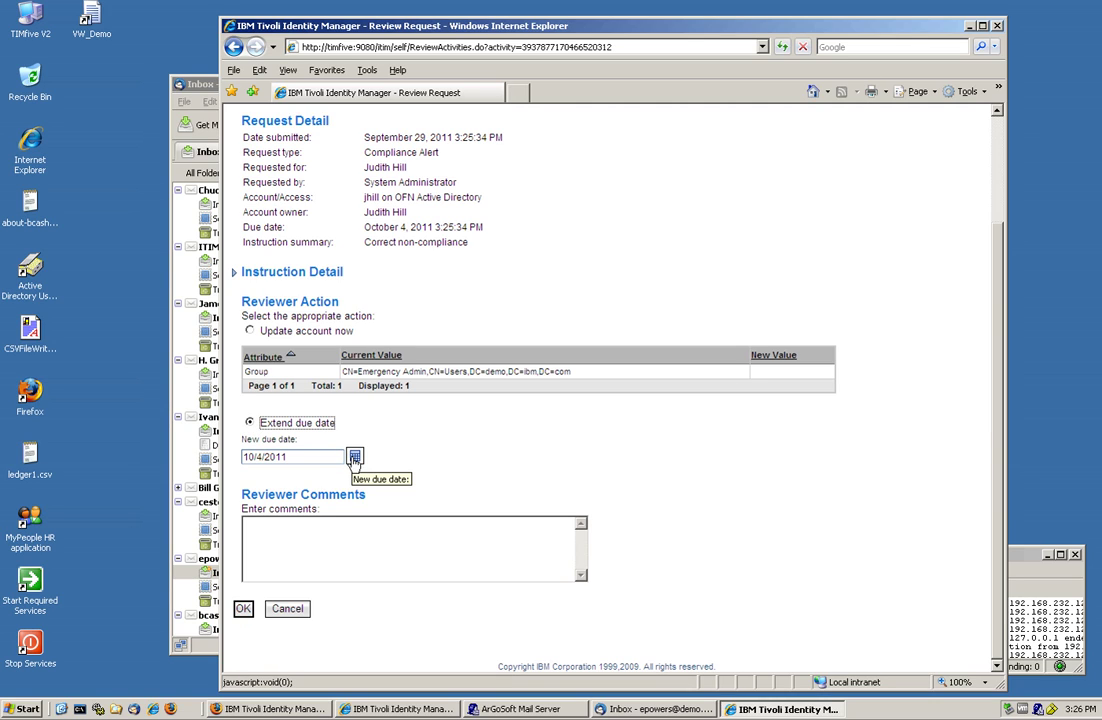
click(251, 331)
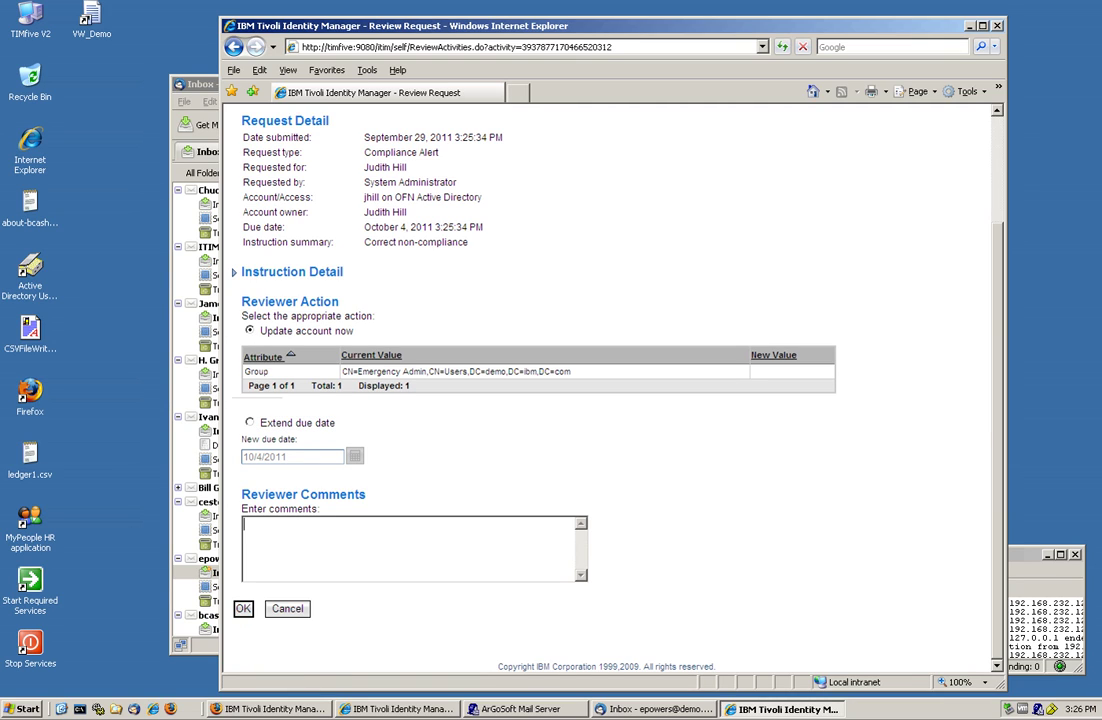
text(We have a closed system)
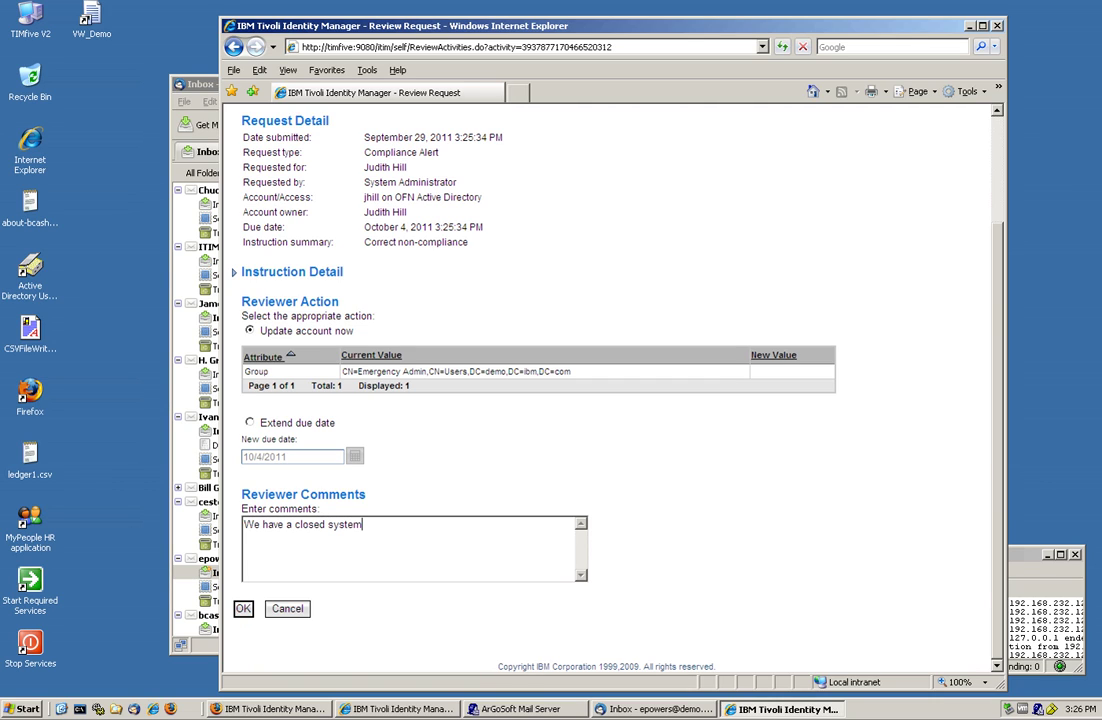
click(244, 609)
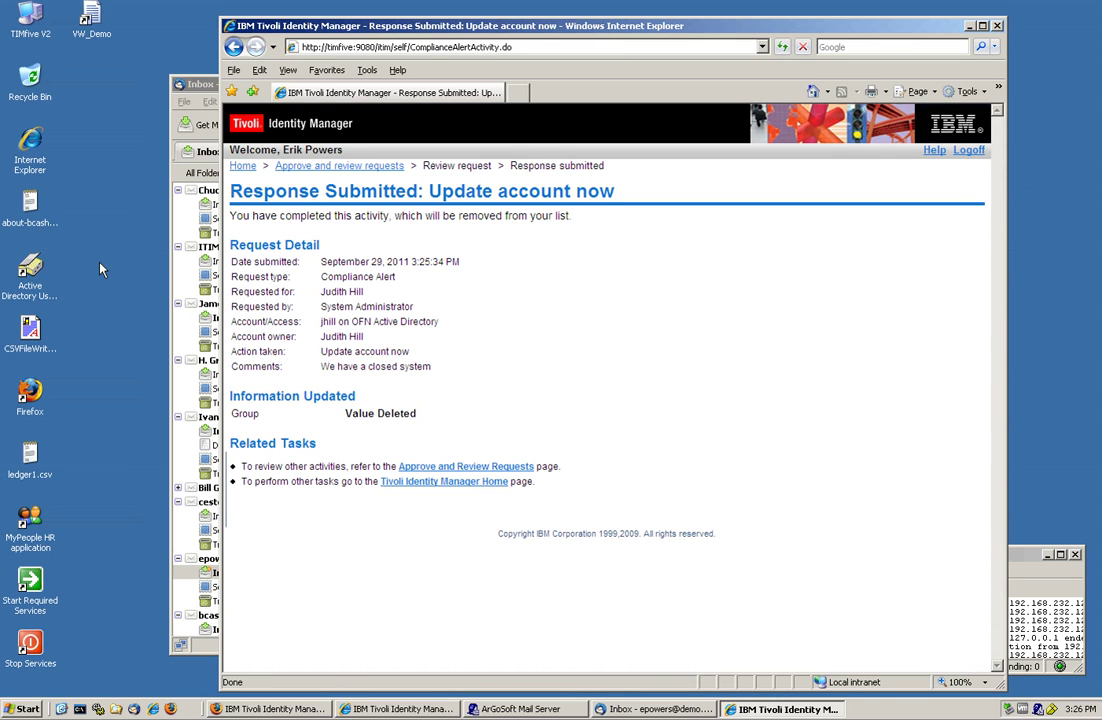
click(40, 271)
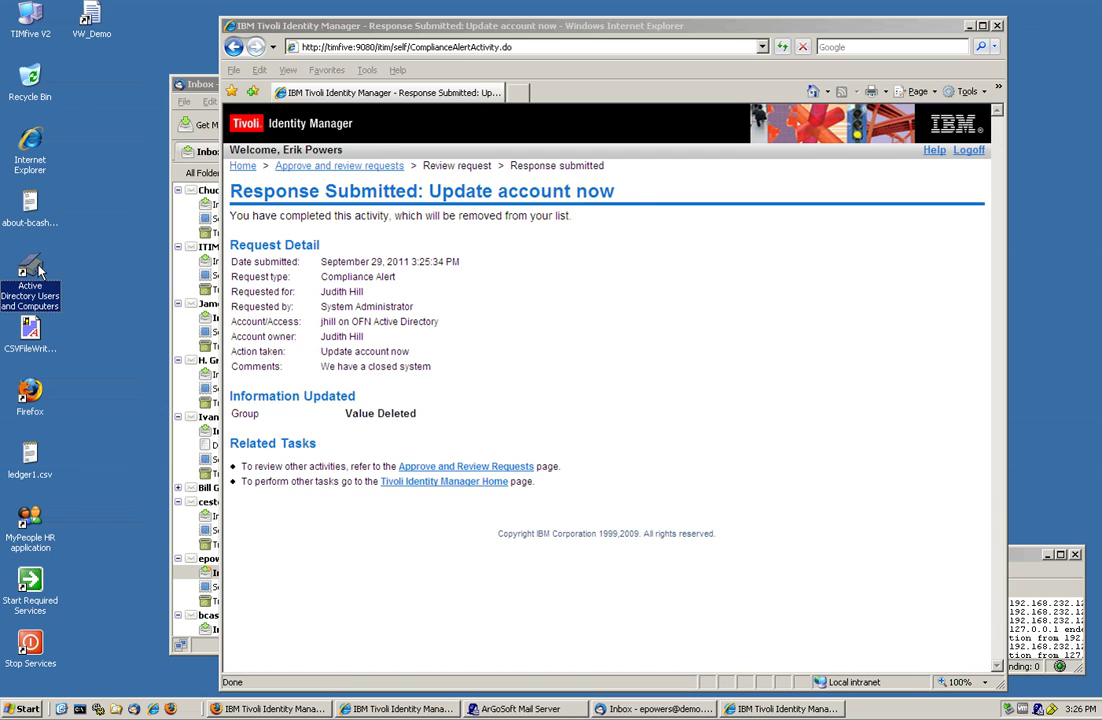
double_click(40, 271)
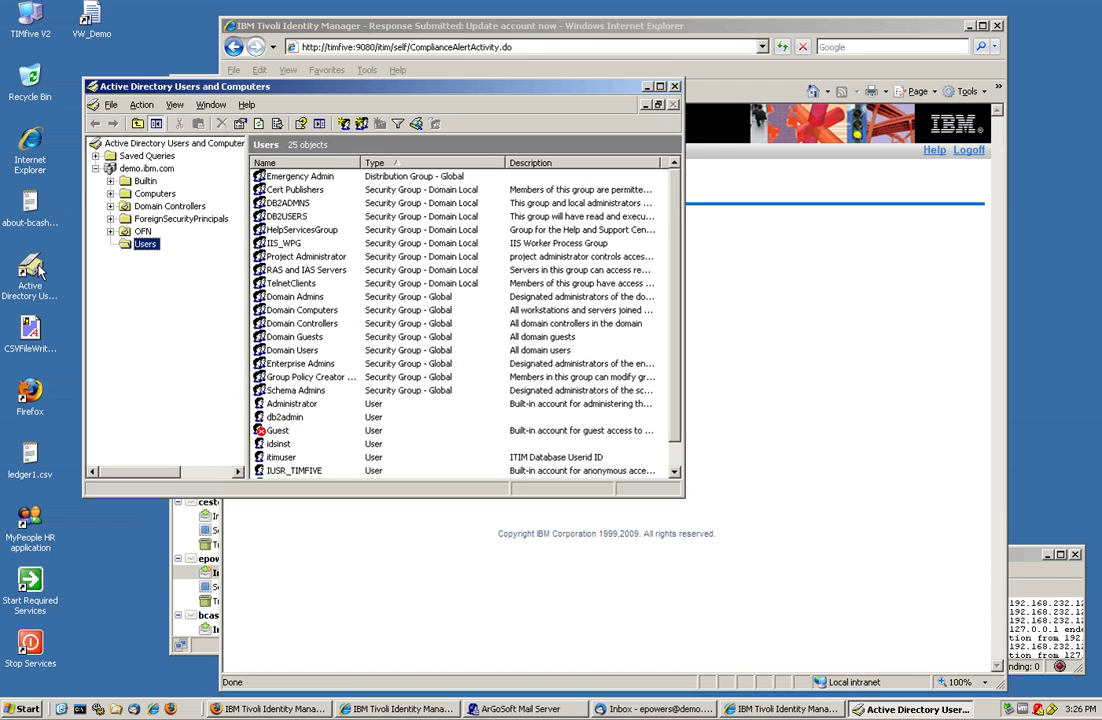
double_click(290, 177)
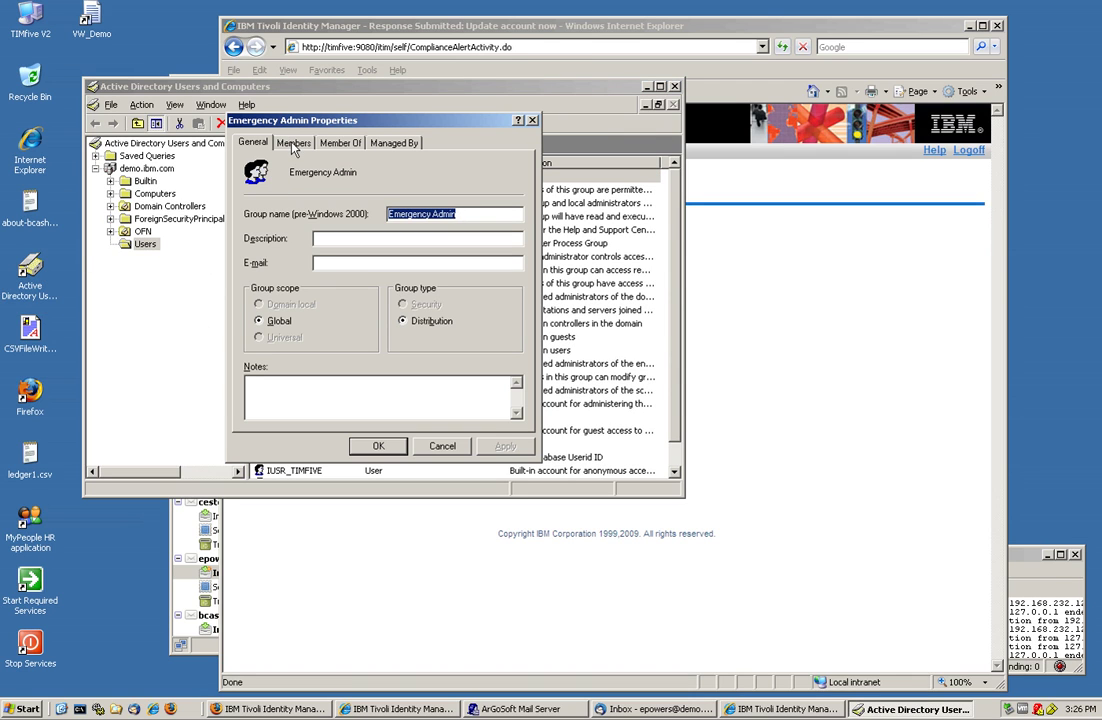
click(293, 145)
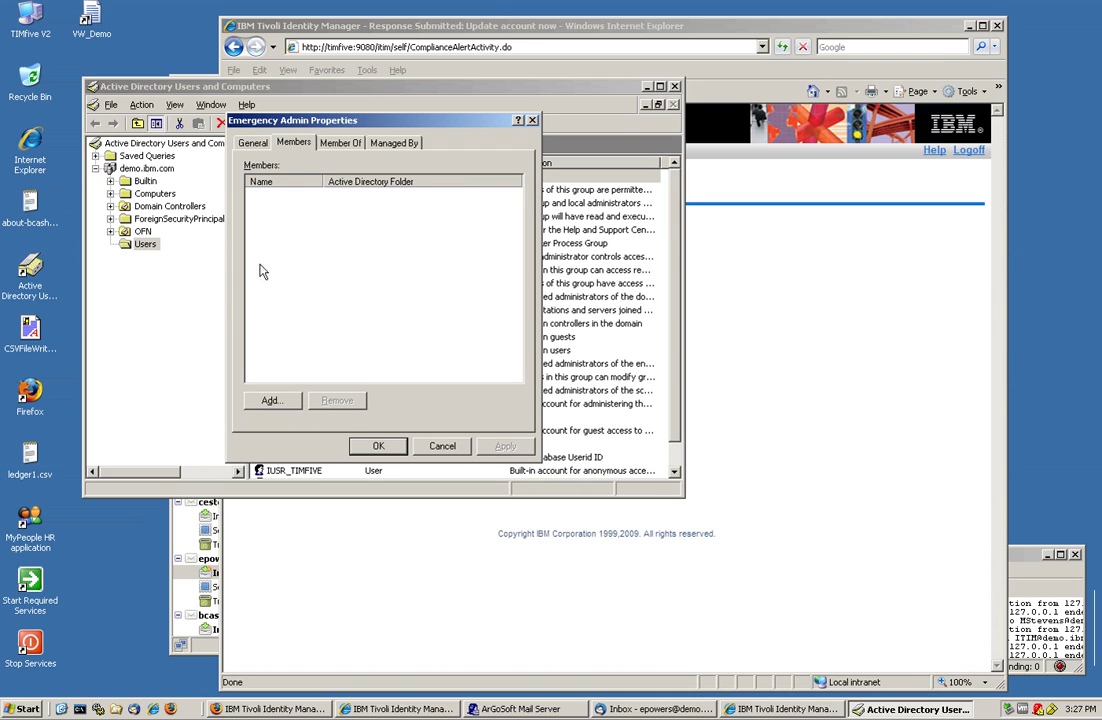
click(442, 447)
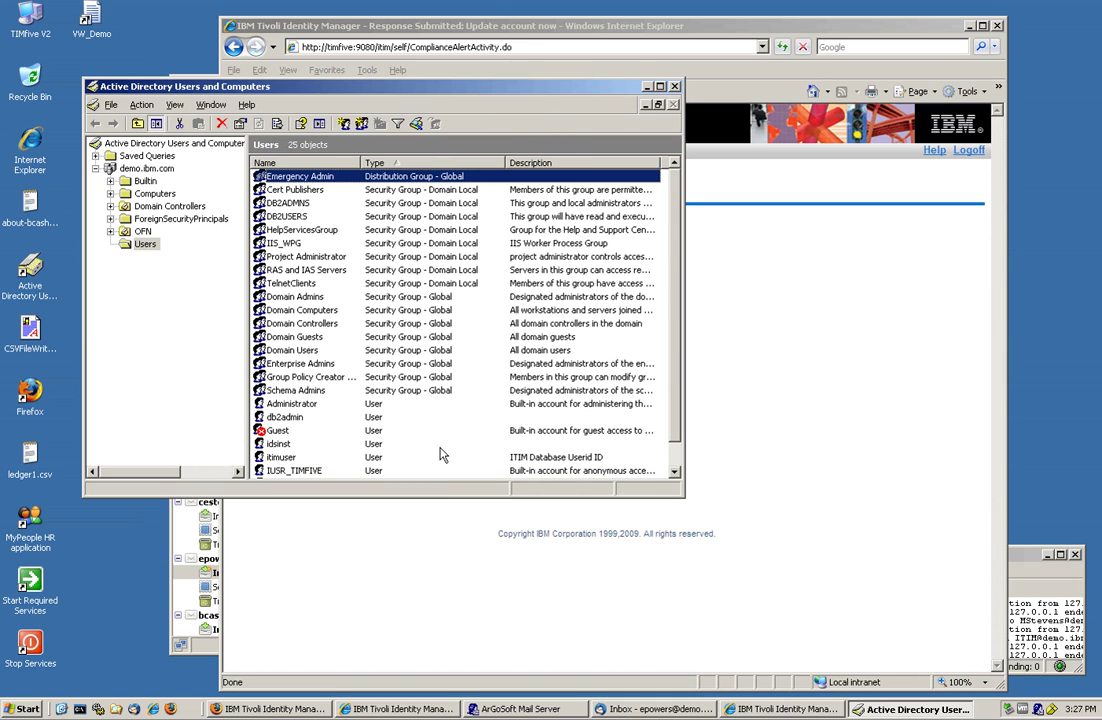
click(675, 87)
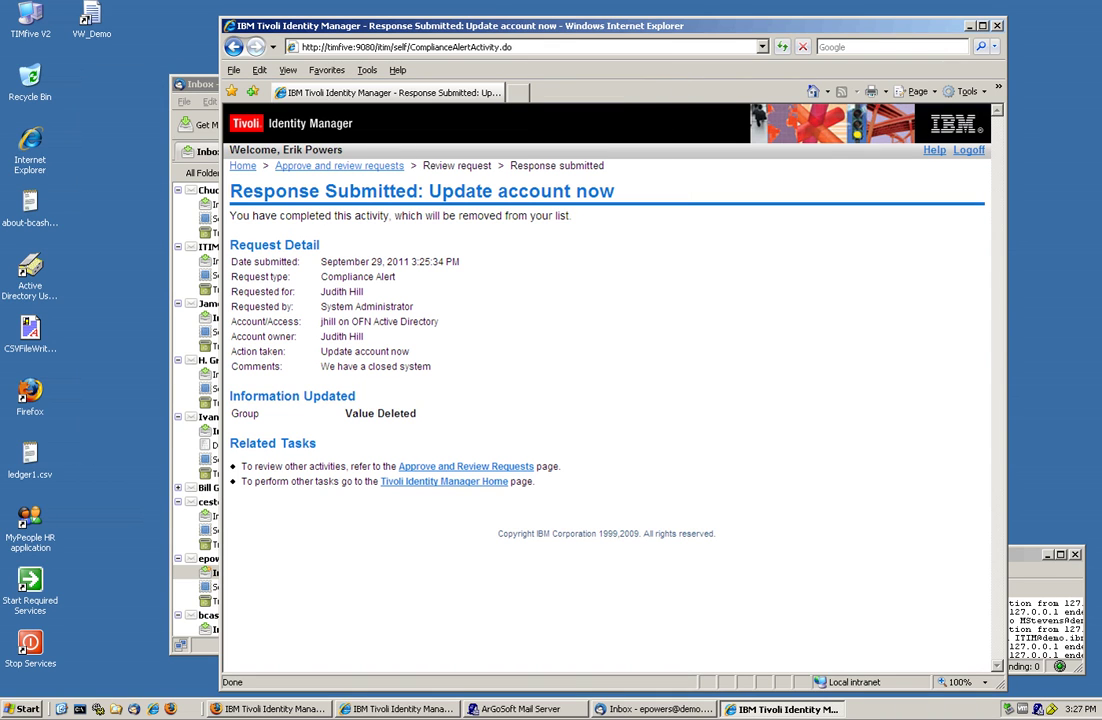